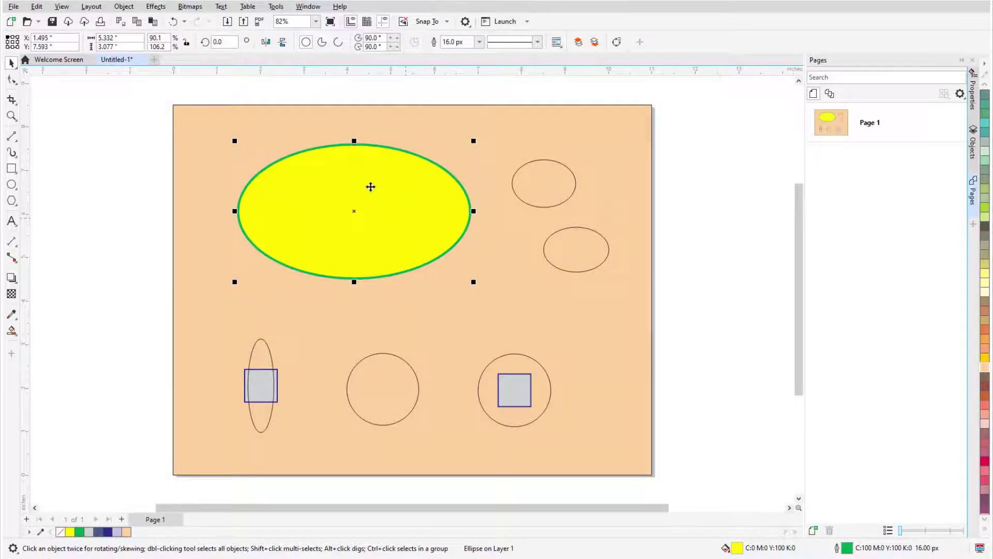
Make the yellow ellipse a pie from 12° to 255°, toggling direction and back.
left_click(321, 42)
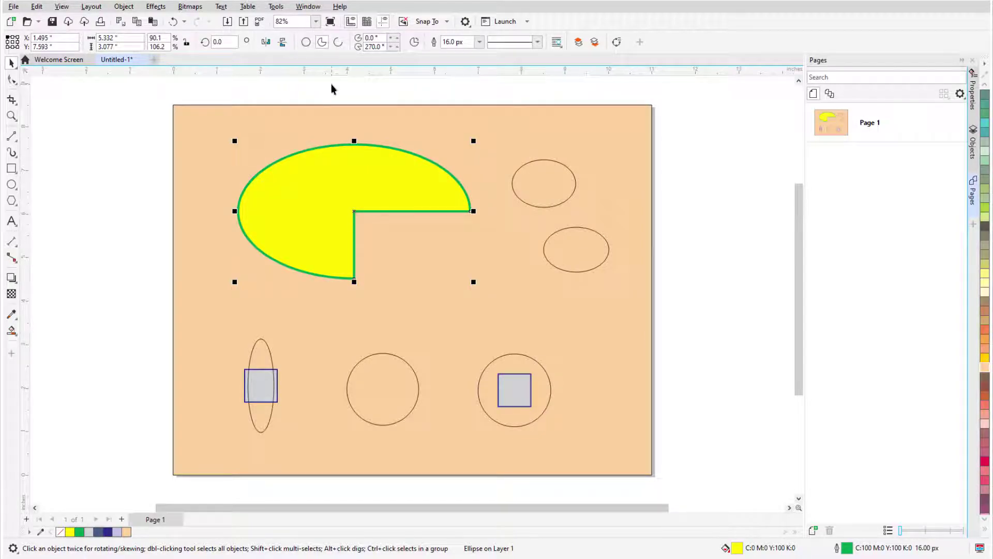
left_click(373, 37)
type("12")
key("Tab")
type("255")
key("Return")
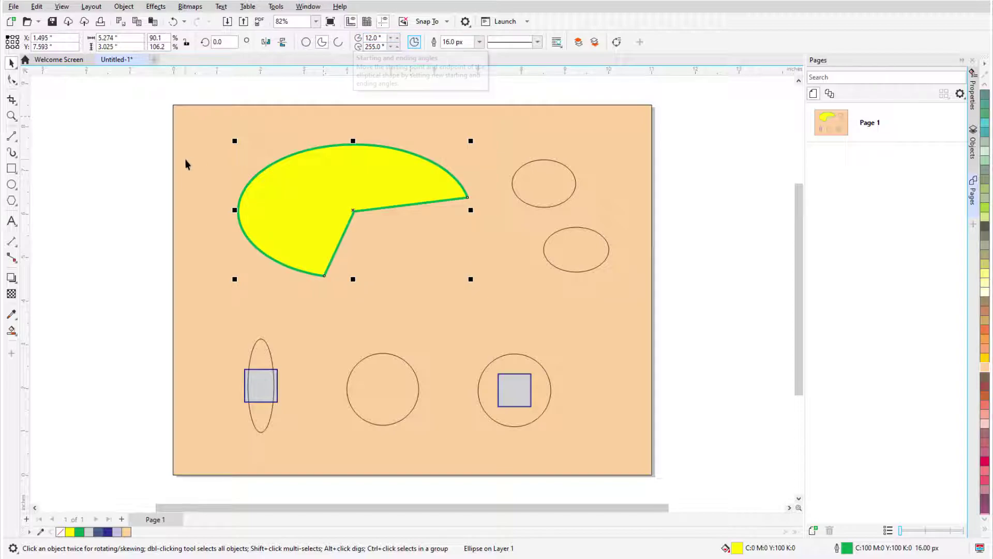
left_click(416, 45)
left_click(417, 45)
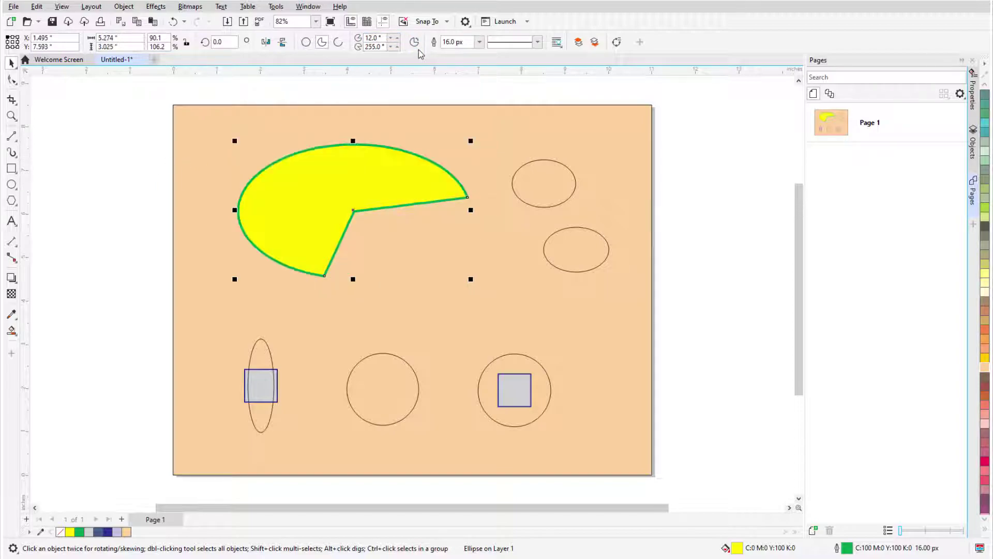
Convert the pie into an open arc and extend its end angle to 270°.
left_click(338, 42)
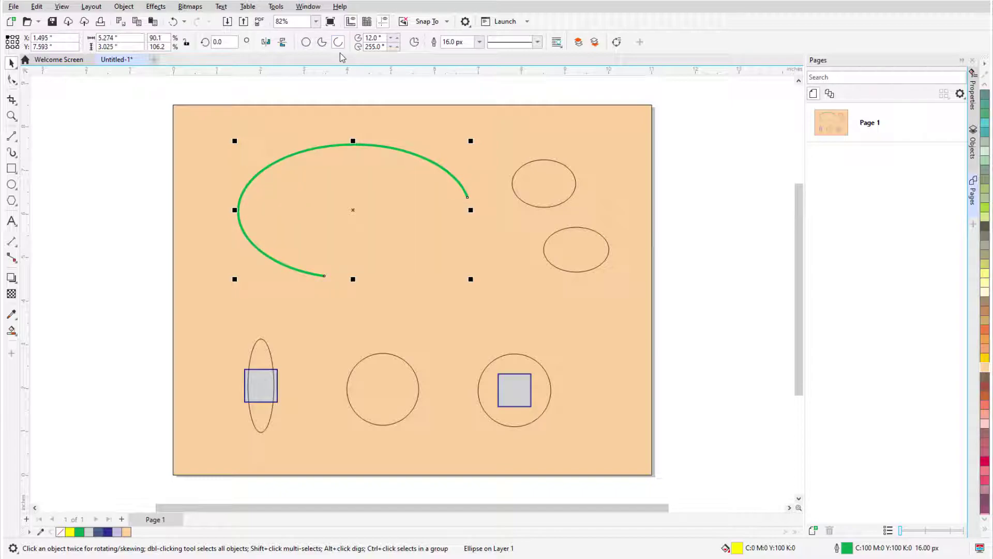
double_click(375, 46)
type("270")
key("Return")
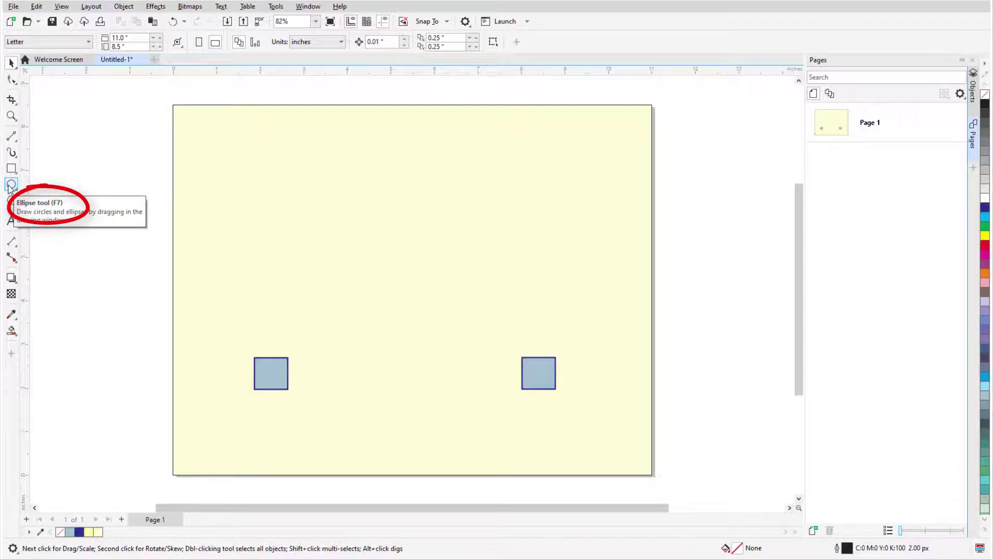
Choose the Ellipse tool (F7) from the toolbox.
left_click(10, 185)
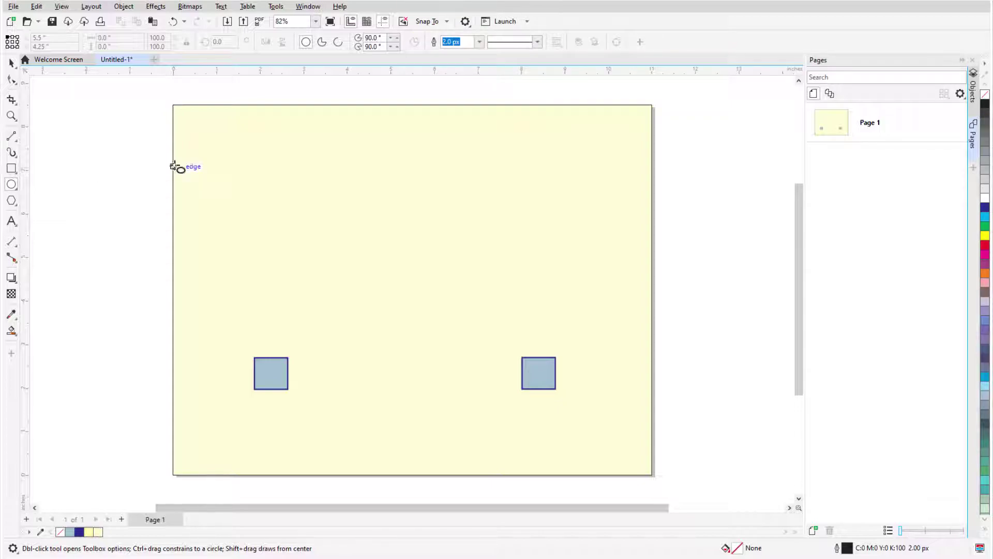
Draw a wide ellipse top-left, a tall one around the left square, a small one between the squares, and a circle on the right square.
left_click_drag(206, 128, 377, 207)
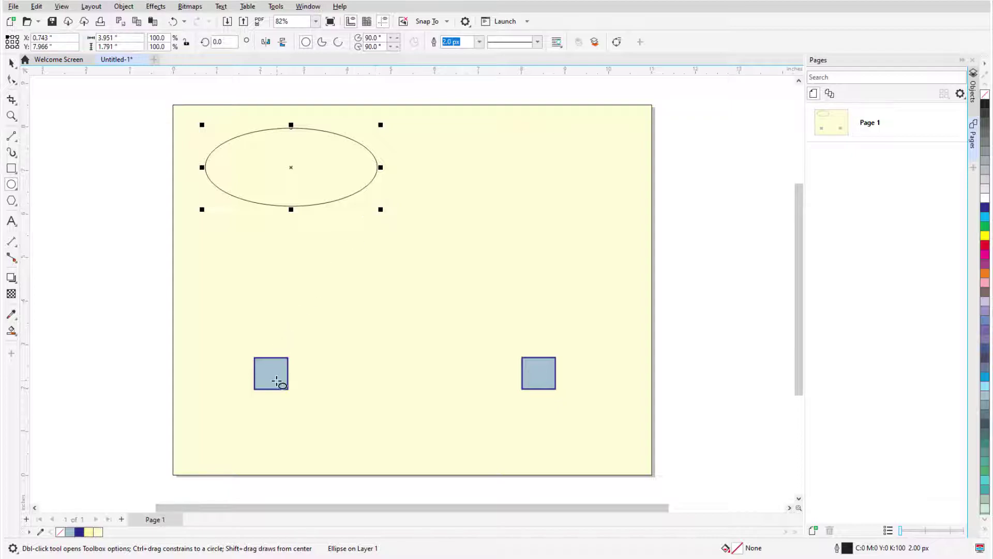
left_click_drag(272, 374, 303, 425)
left_click_drag(354, 330, 407, 375)
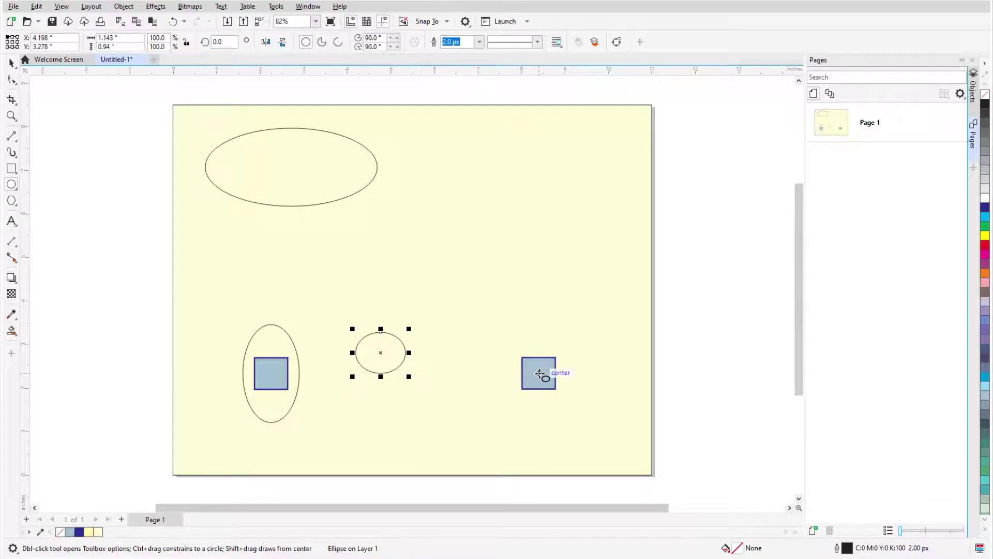
left_click_drag(532, 367, 611, 420)
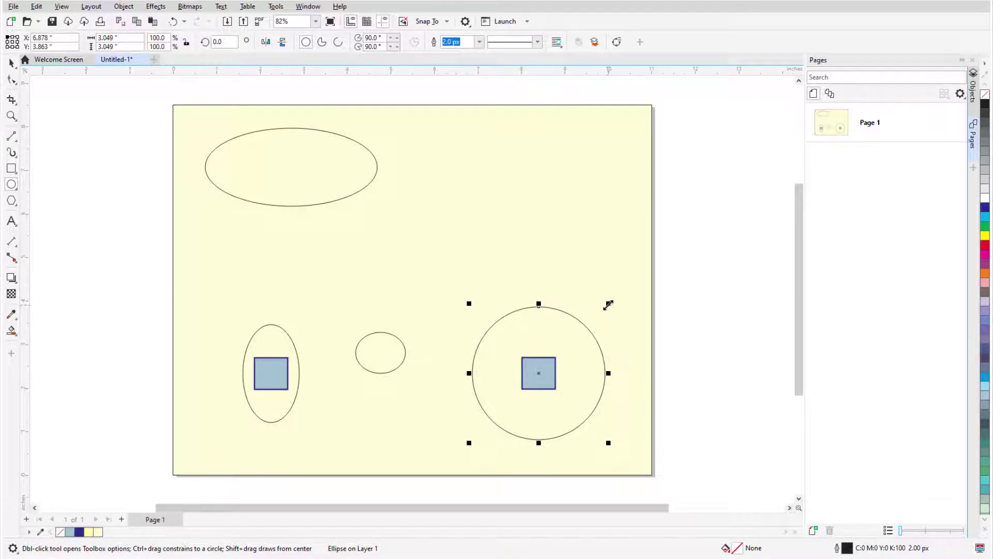
Reshape the right circle into a taller, narrower ellipse and nudge it upward.
left_click_drag(608, 305, 640, 270)
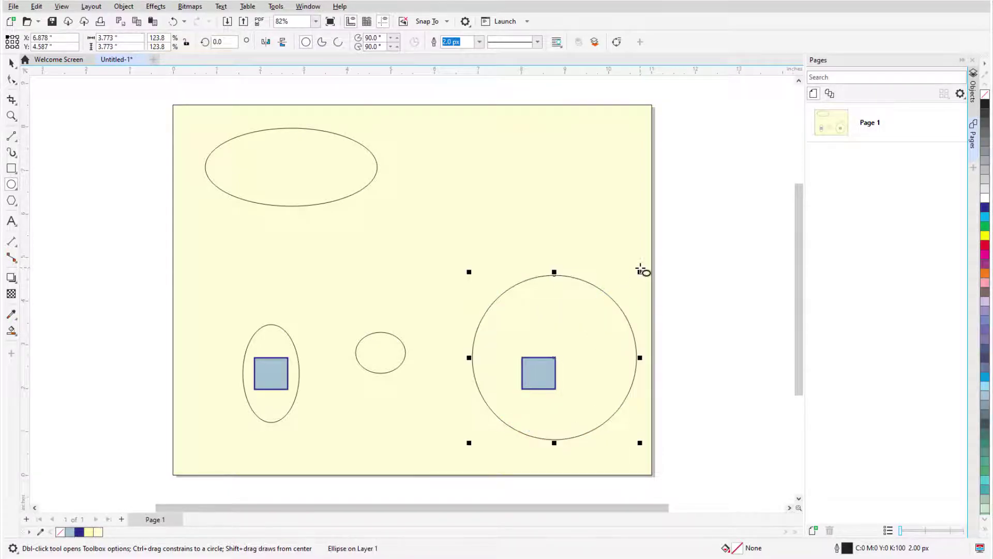
left_click_drag(640, 357, 596, 358)
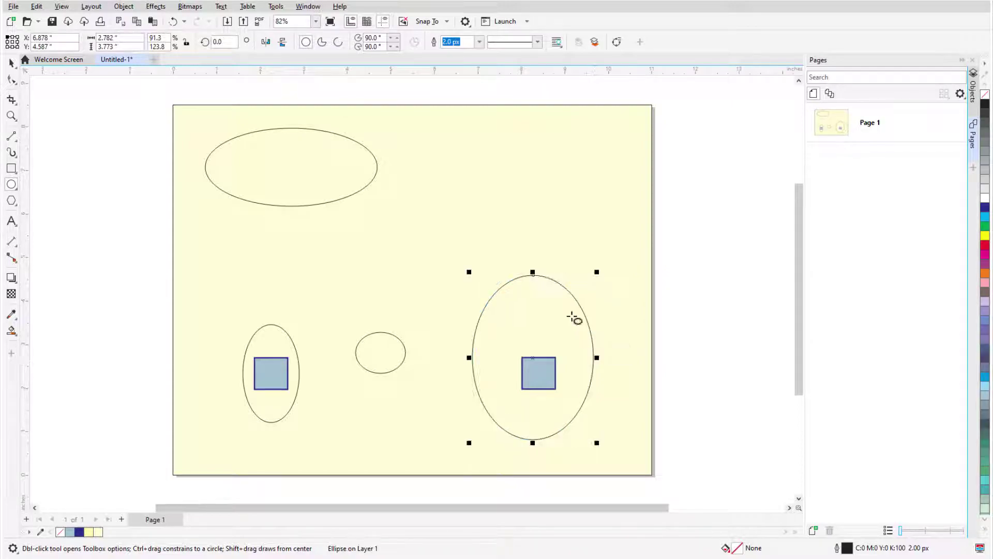
left_click_drag(532, 271, 532, 233)
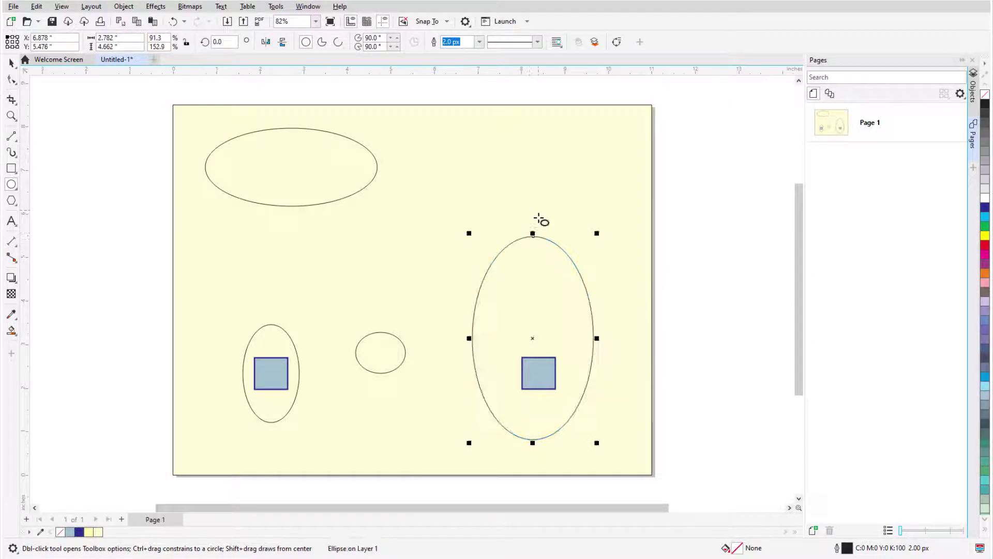
left_click_drag(534, 337, 497, 333)
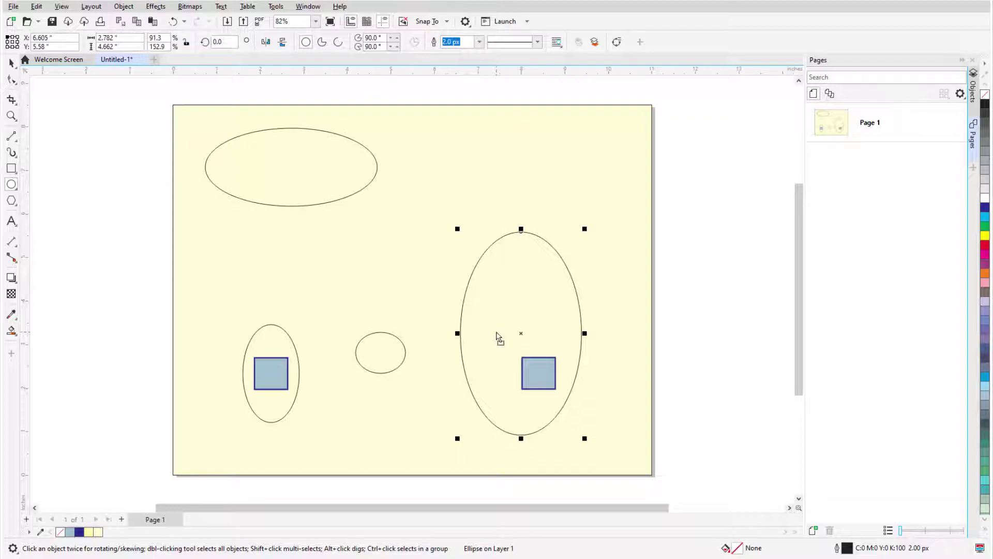
Rotate and skew the tall right ellipse, then rotate it about a moved centre to 38.594°.
left_click(522, 334)
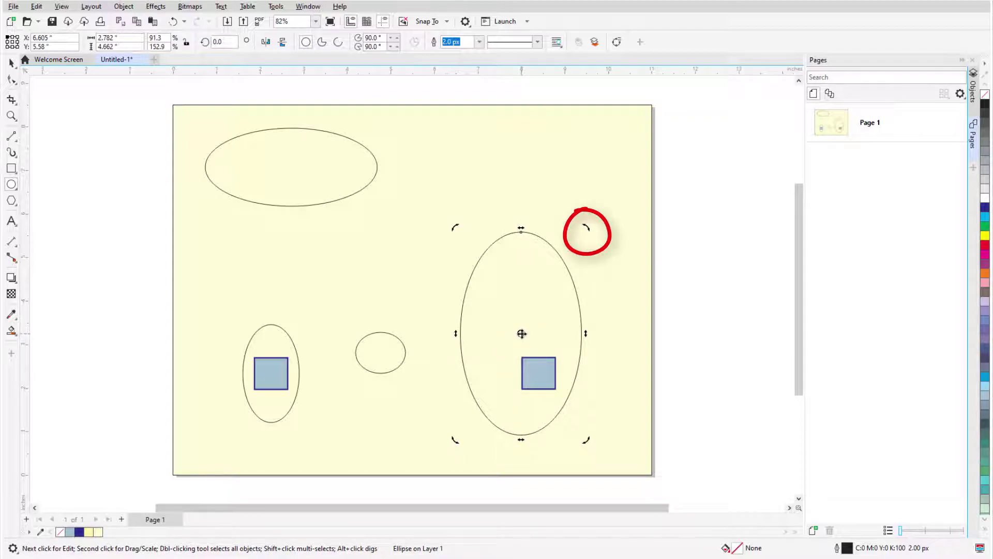
left_click_drag(586, 227, 519, 212)
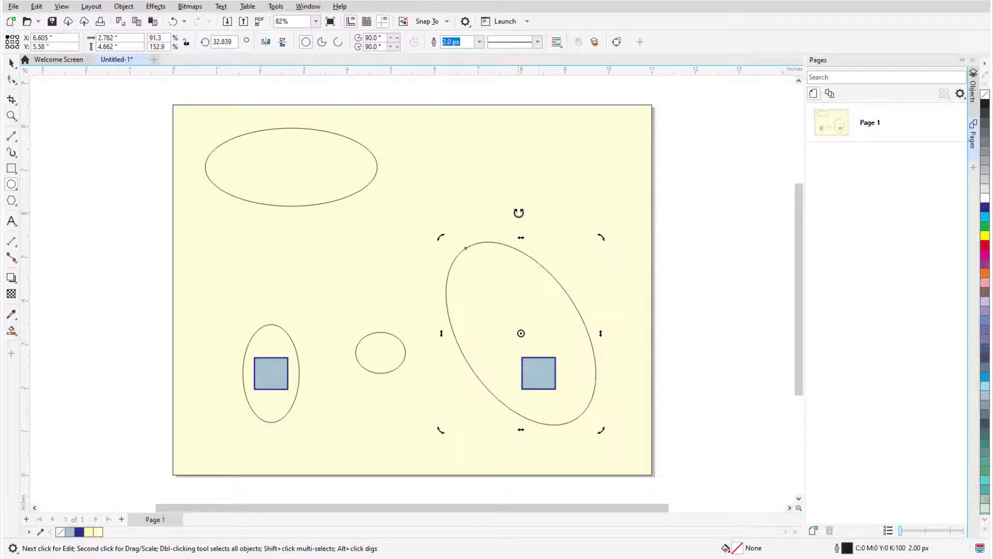
left_click_drag(602, 333, 610, 364)
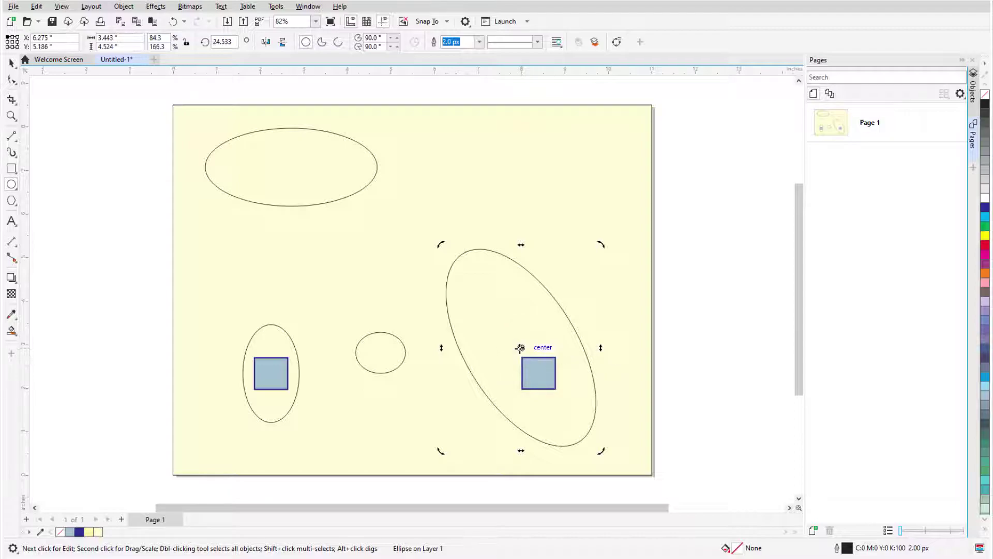
mouse_move(521, 347)
left_mouse_down()
mouse_move(533, 324)
mouse_move(483, 264)
left_mouse_up()
mouse_move(602, 246)
left_mouse_down()
mouse_move(597, 281)
mouse_move(579, 284)
mouse_move(593, 217)
left_mouse_up()
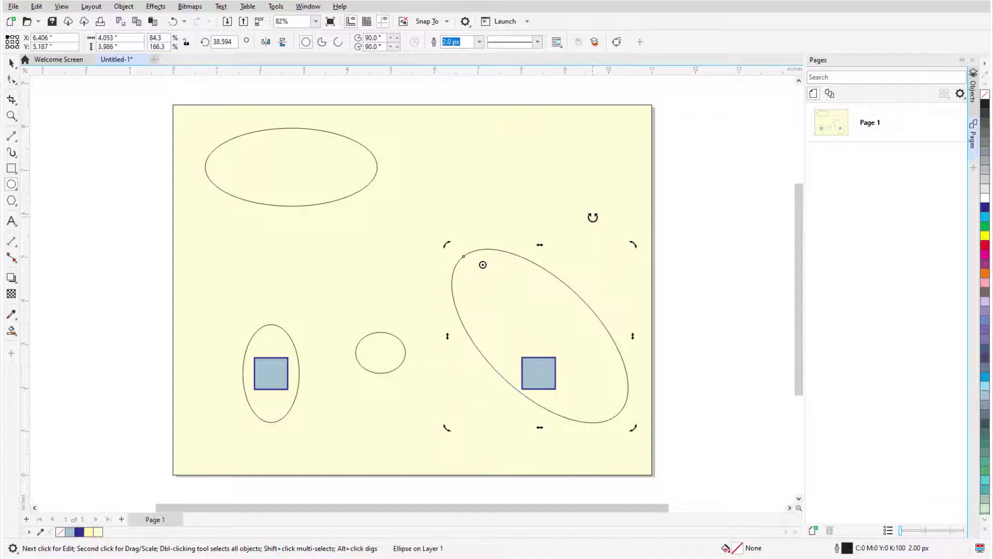
left_click(483, 265)
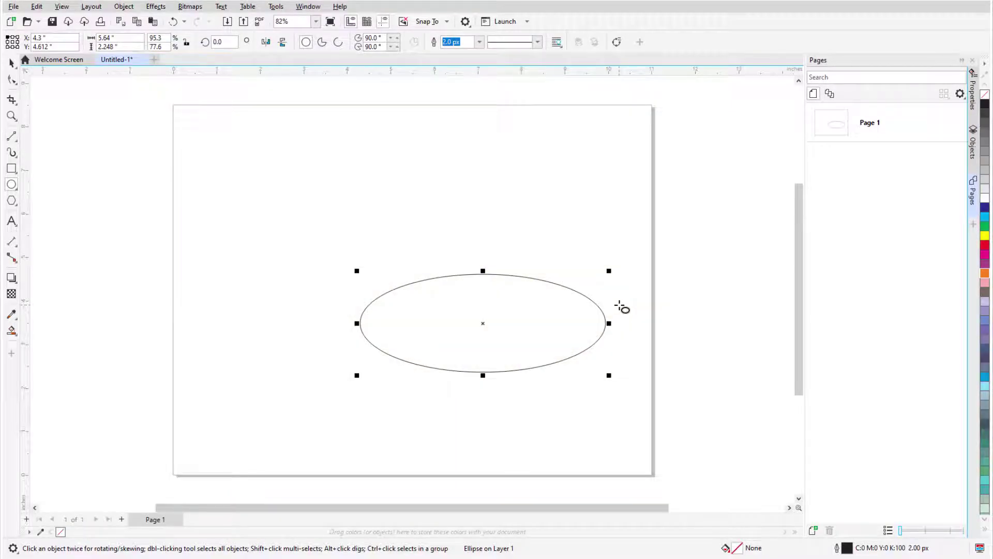
Give the ellipse a 16 px dashed green outline and a yellow fill.
left_click(480, 42)
left_click(467, 127)
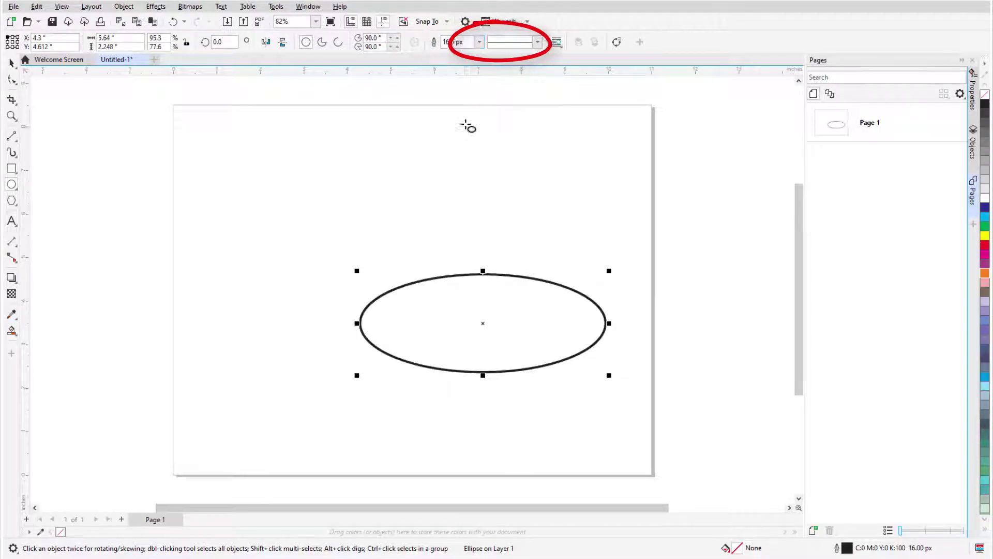
left_click(537, 42)
left_click(528, 139)
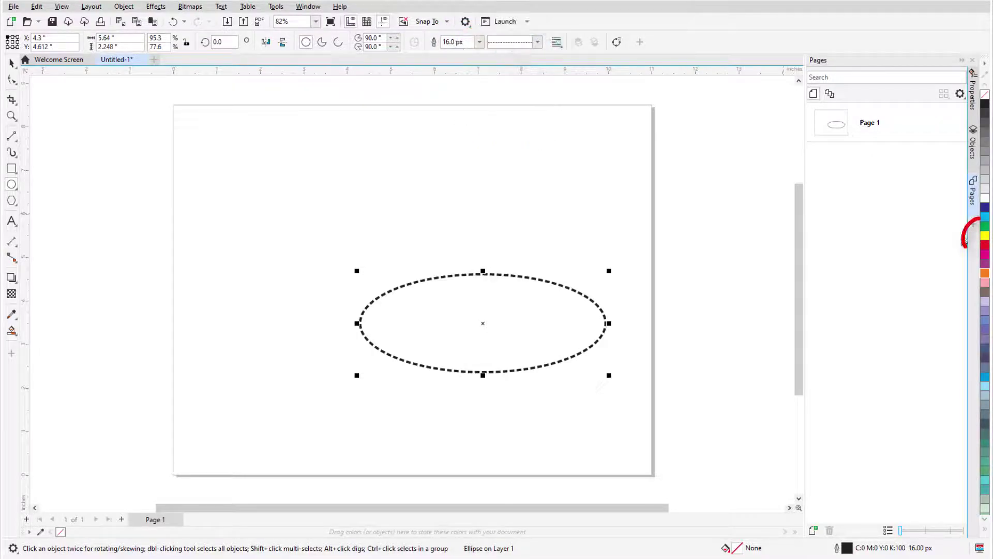
left_click(984, 236)
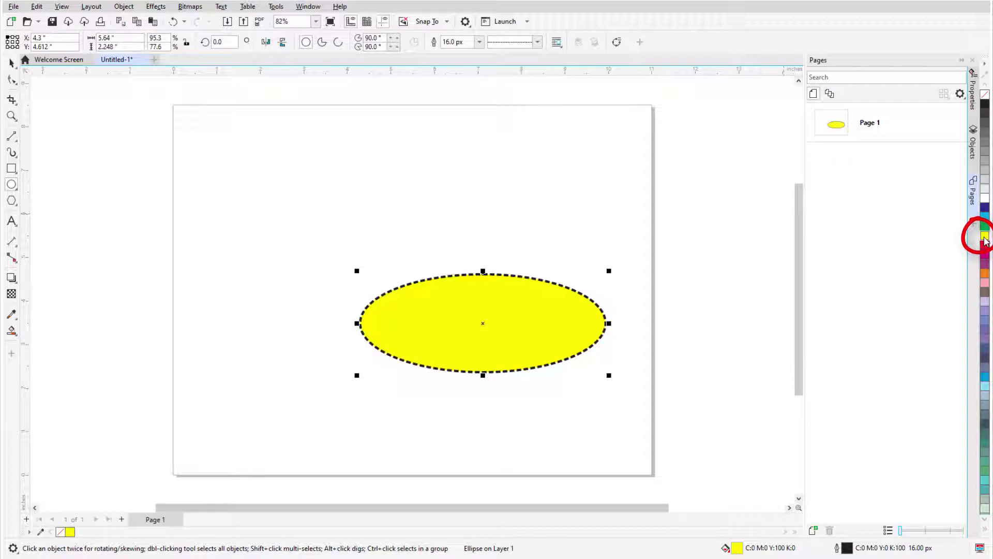
right_click(984, 226)
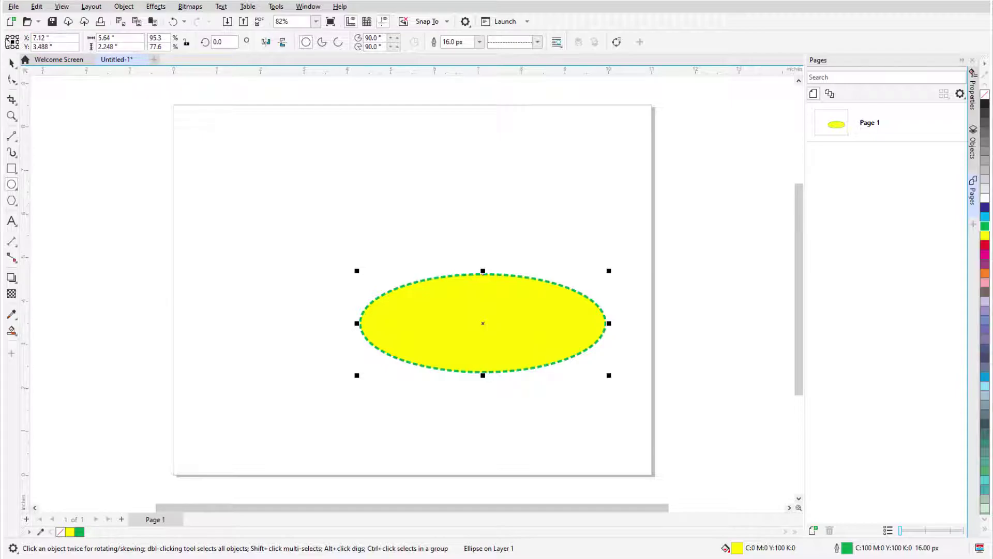
Position the ellipse at X 1.0, Y 8.0 from the top-left and size it 7 by 4 inches.
left_click(7, 38)
double_click(54, 38)
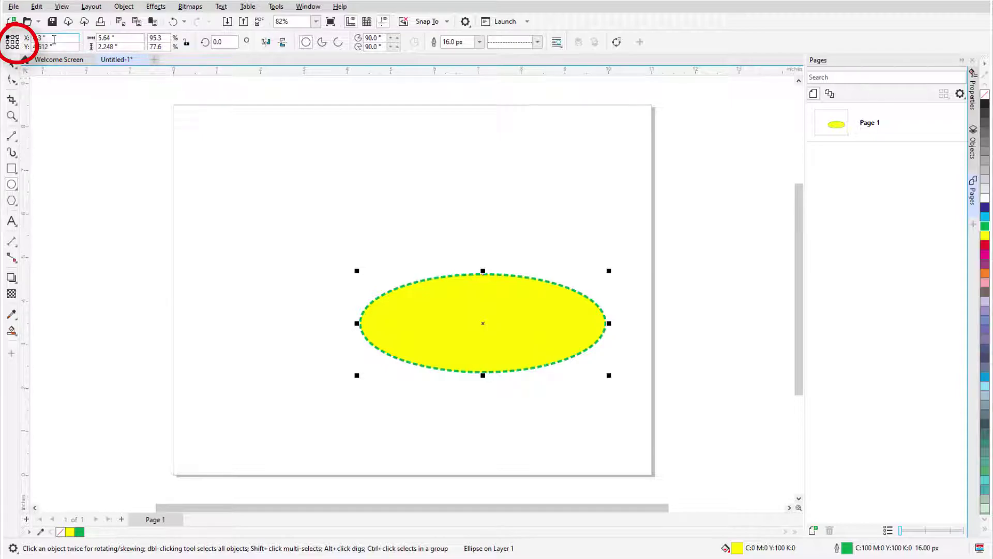
type("1")
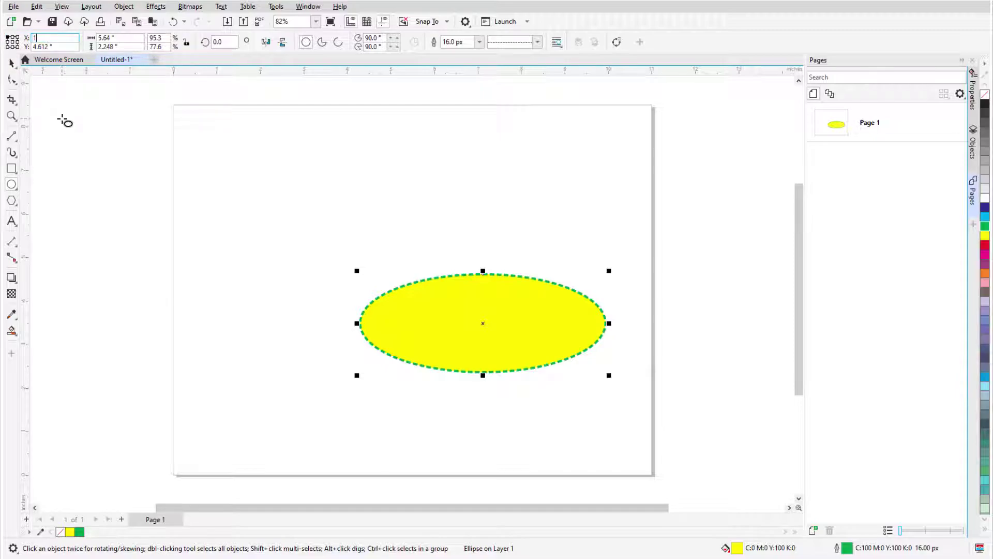
key("Tab")
type("8")
key("Tab")
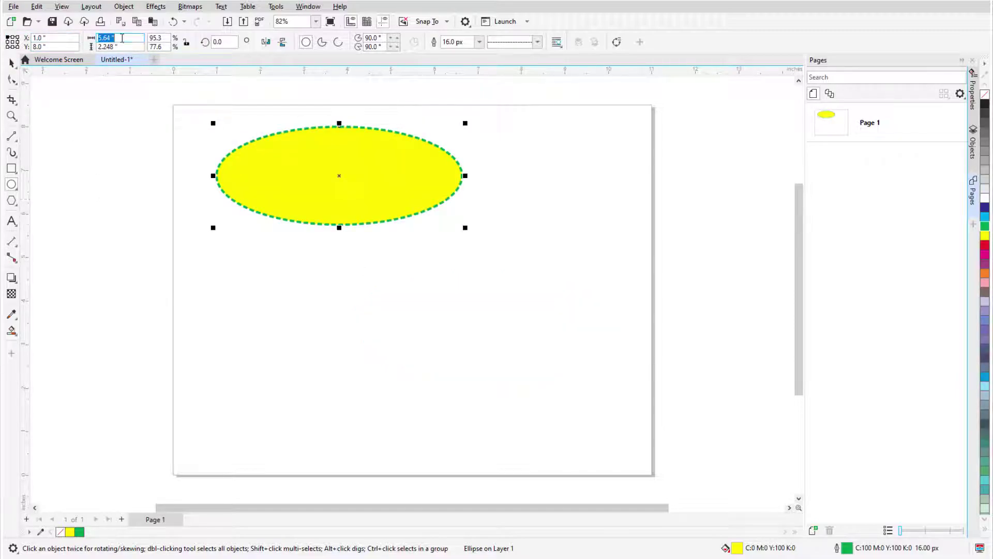
type("7")
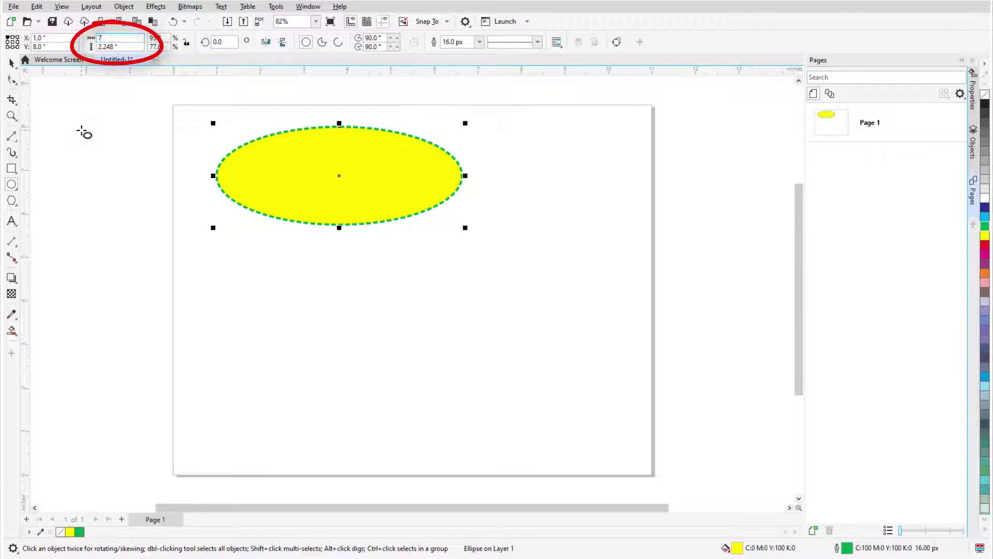
key("Tab")
type("4")
key("Return")
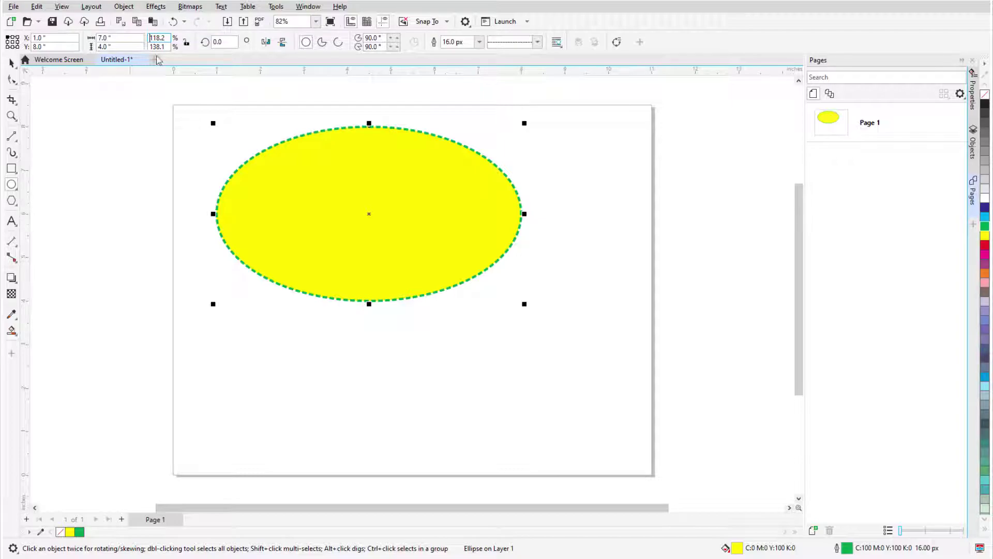
Scale the ellipse's width to 78% and rotate it 15°.
key("Return")
type("78")
key("Return")
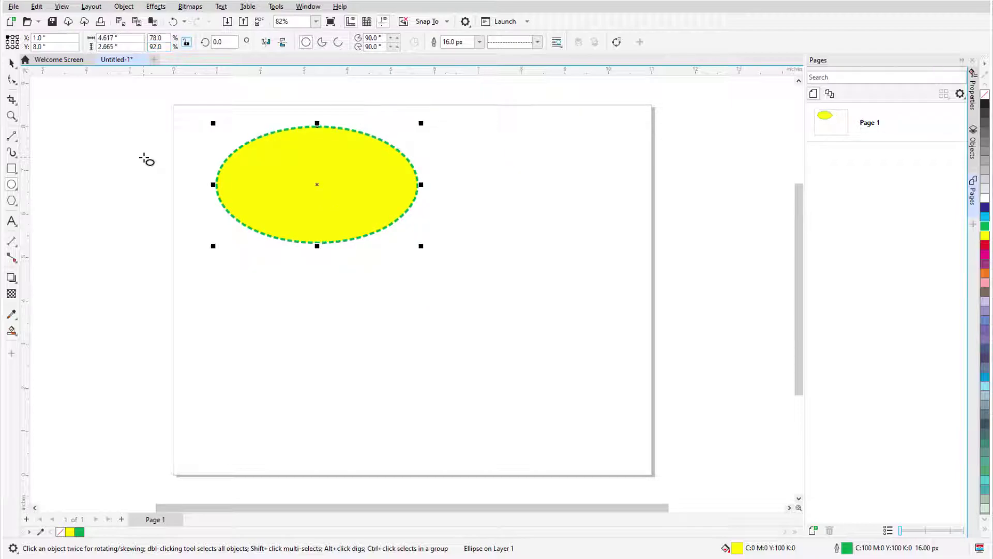
double_click(233, 43)
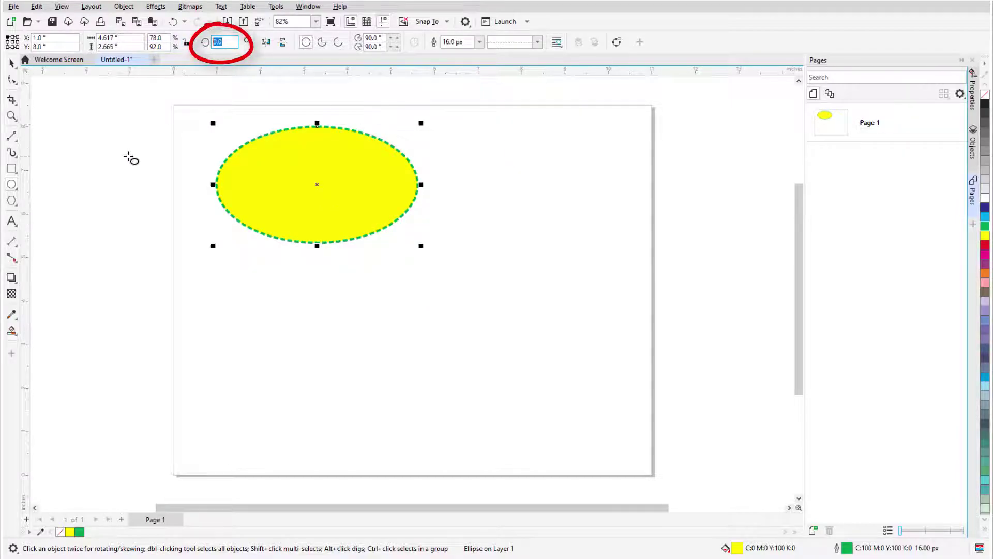
type("15")
key("Return")
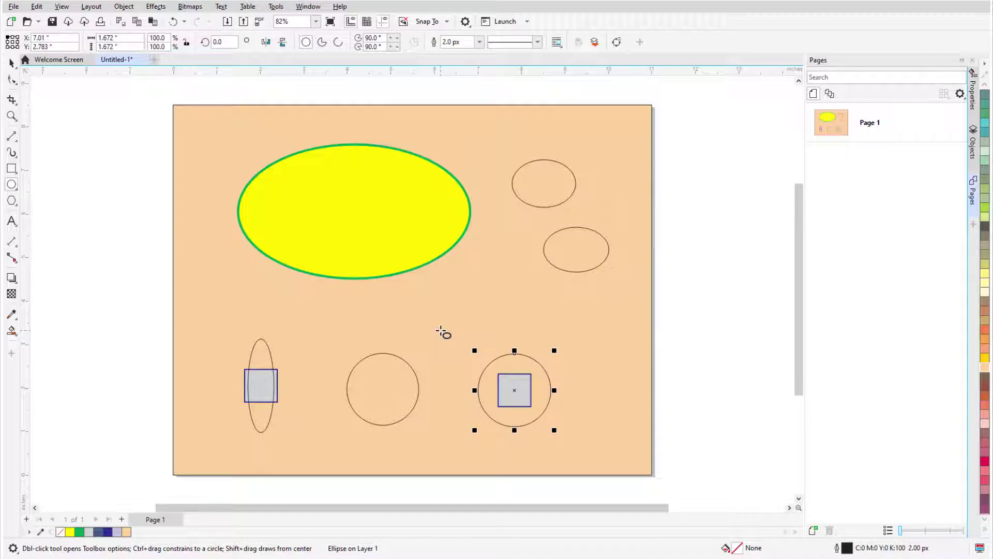
Switch to the Pick tool with Space and select the large yellow ellipse.
key("space")
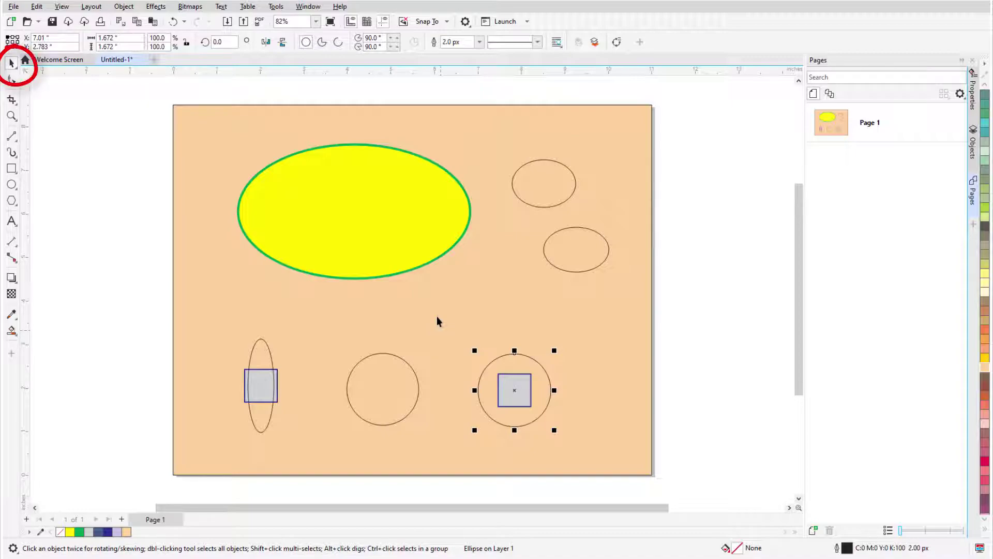
left_click(405, 222)
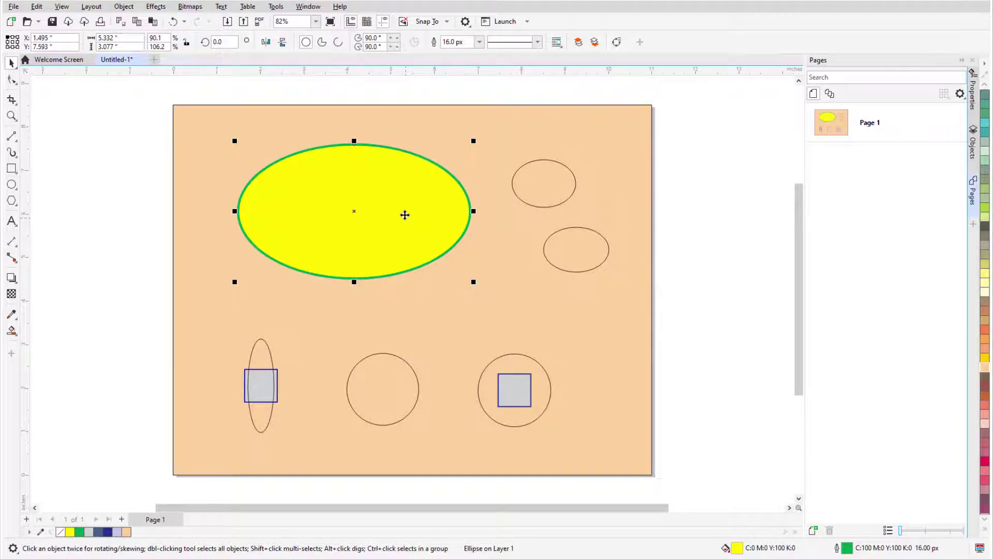
Make the selected ellipse a pie from 12° to 255°, reversing direction and restoring it.
left_click(321, 44)
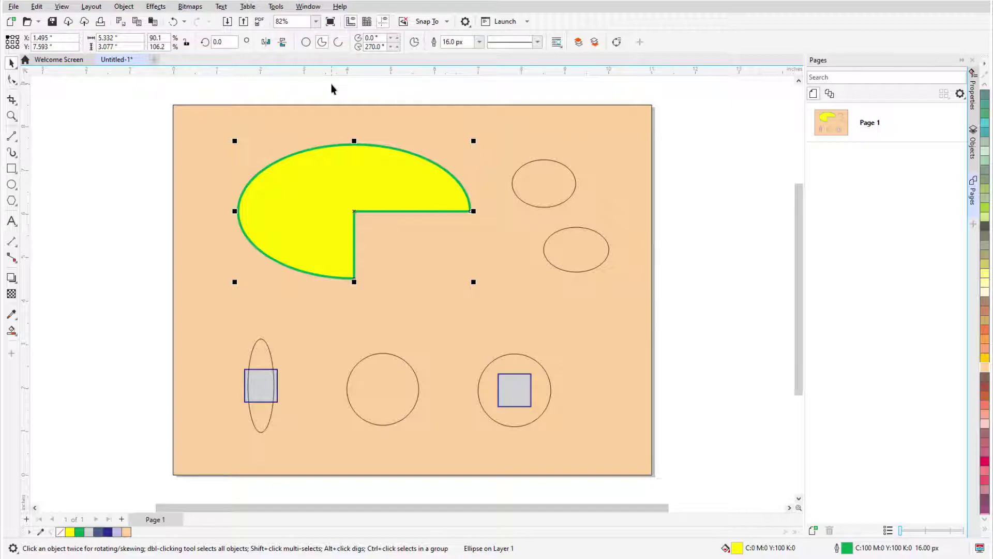
key("Tab")
type("12")
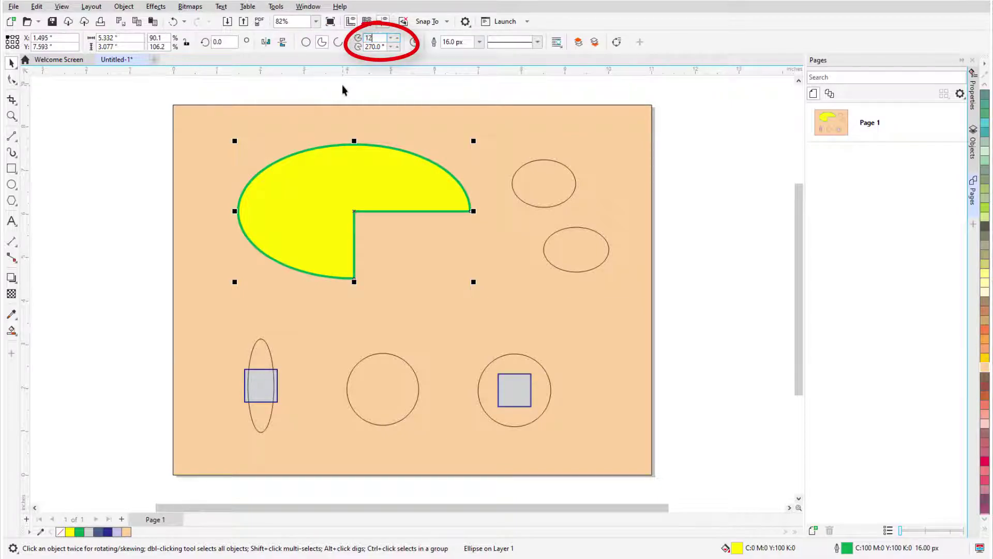
key("Tab")
type("255")
key("Return")
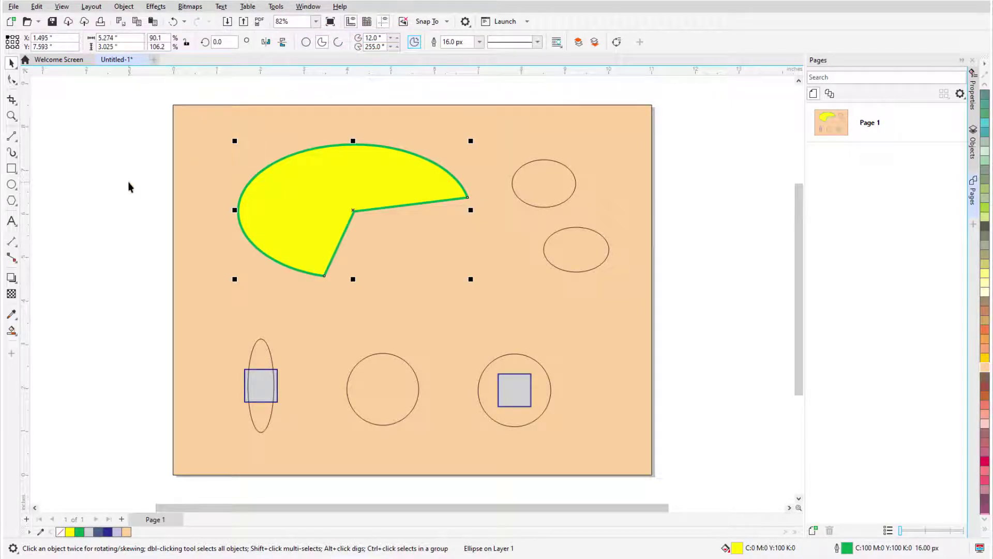
left_click(414, 42)
left_click(419, 45)
Convert the pie into an open arc ending at 270°.
left_click(339, 43)
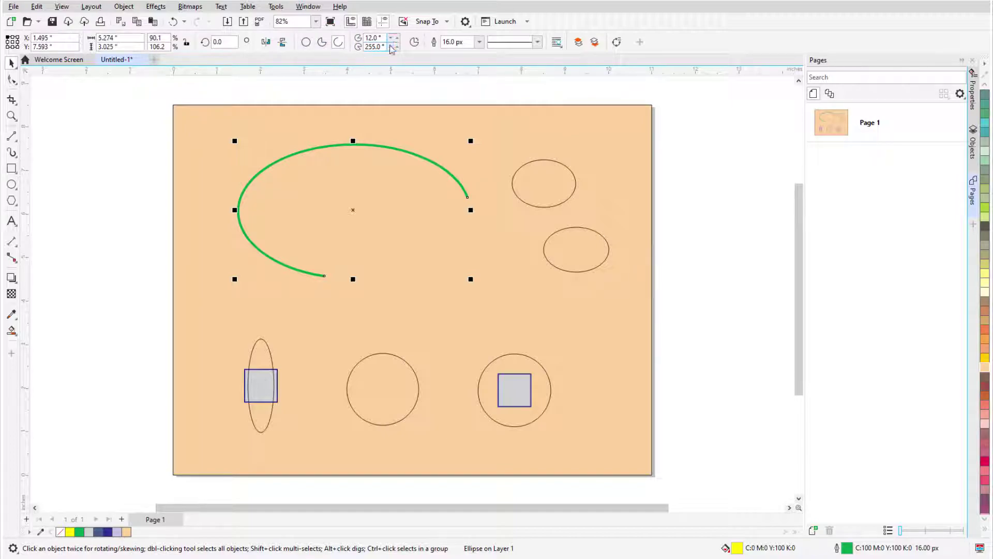
left_click_drag(385, 47, 357, 55)
type("270")
key("Return")
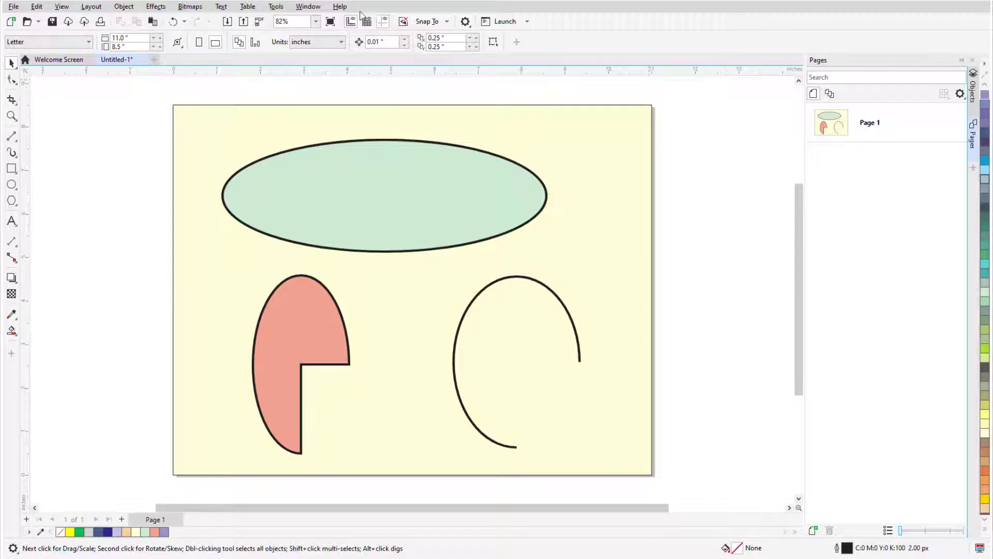
Open the Properties docker via Window > Dockers and select the pale green ellipse.
left_click(308, 6)
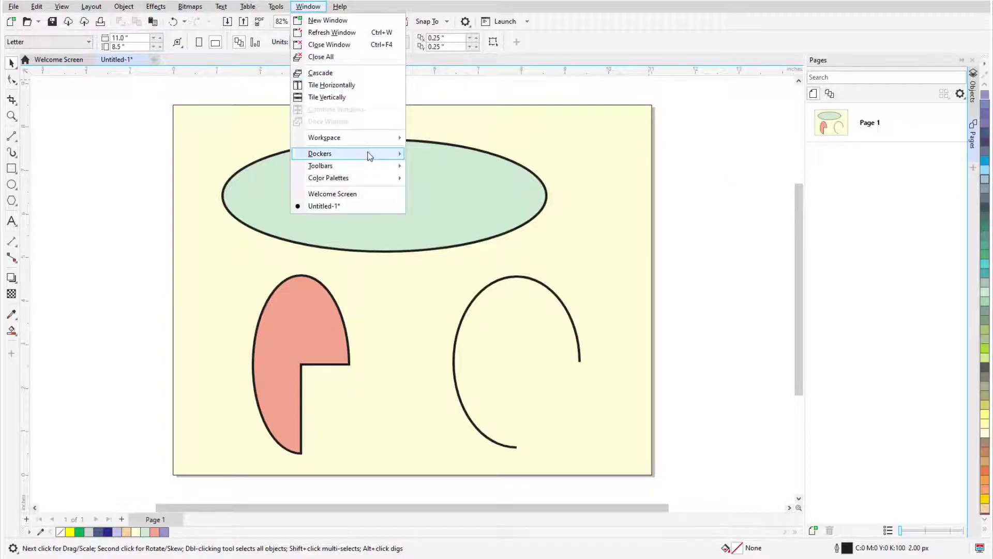
mouse_move(368, 153)
left_click(464, 98)
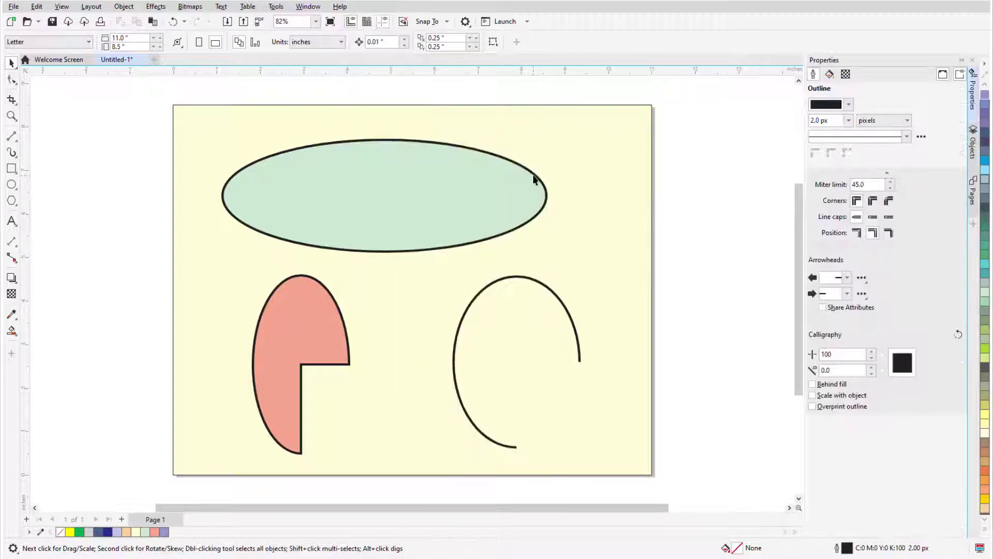
left_click(535, 178)
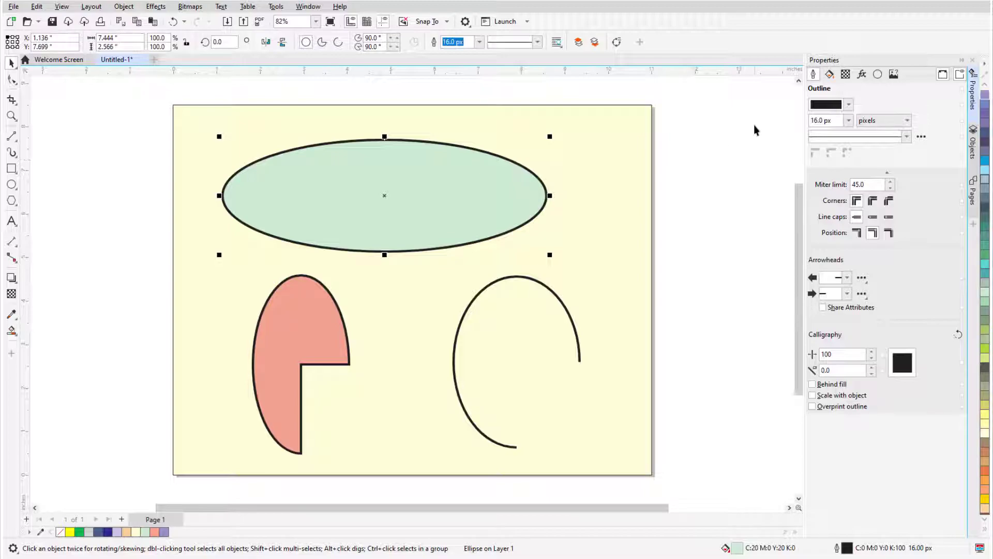
Give the pale green ellipse a magenta-red 5 px outline.
left_click(848, 104)
left_click(886, 164)
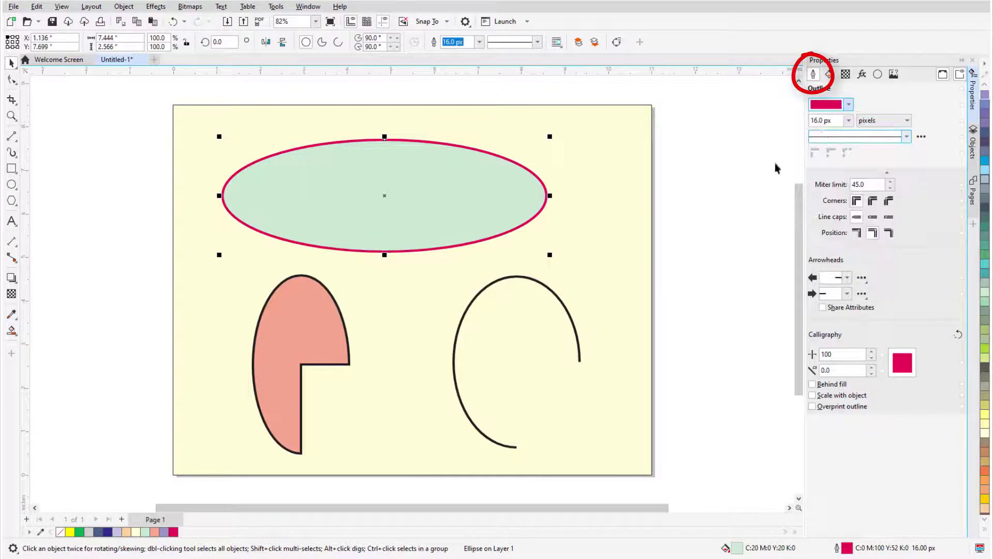
left_click(848, 120)
left_click(822, 184)
Add start and end arrowheads to the black arc, then select the salmon pie.
left_click(564, 307)
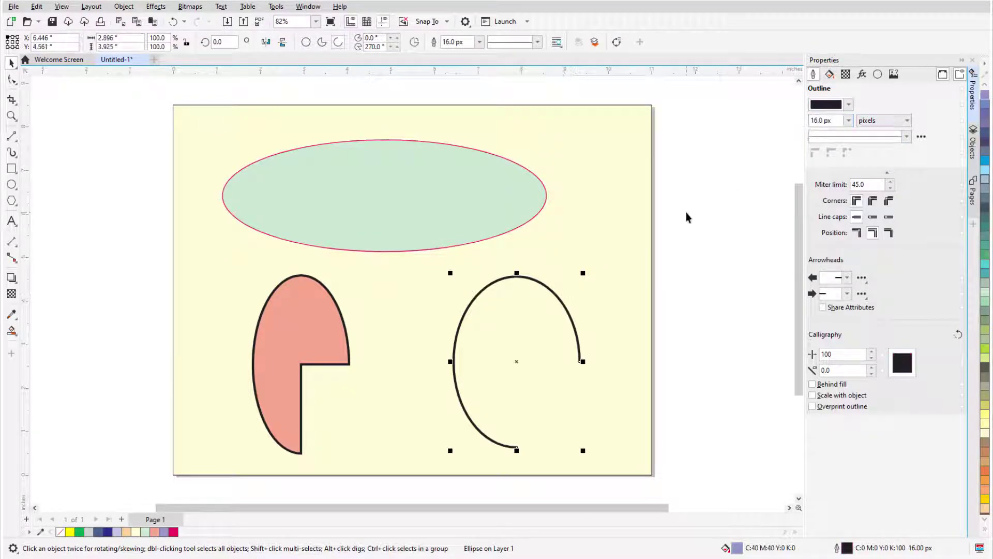
left_click(847, 278)
left_click(889, 299)
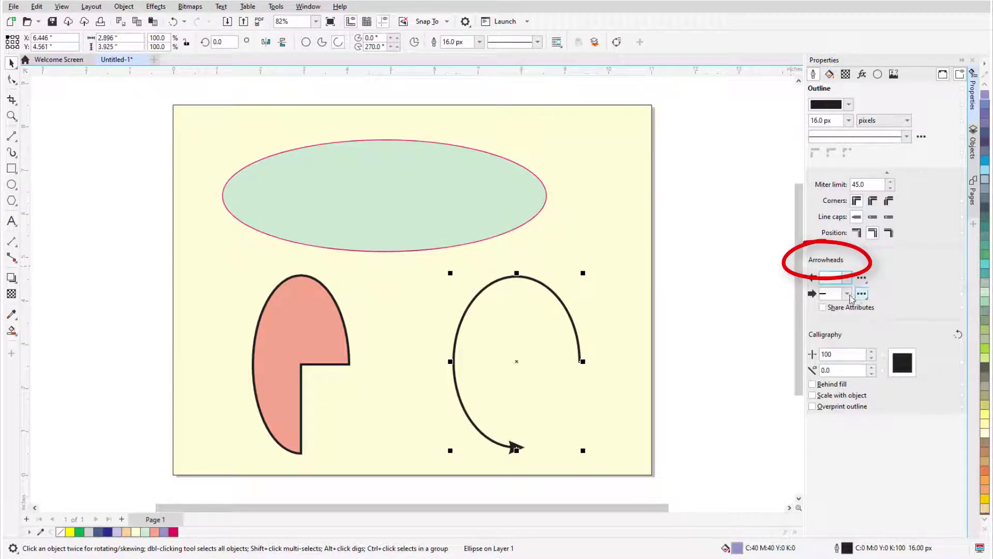
left_click(847, 294)
left_click(889, 314)
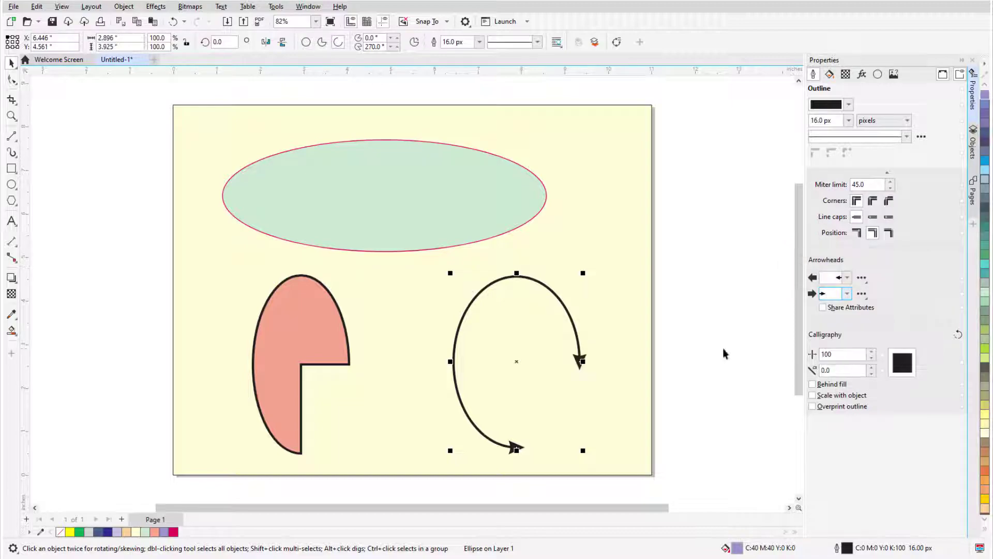
left_click(320, 291)
Fill the salmon pie with a blue vector pattern and make it 50% uniformly transparent.
left_click(829, 74)
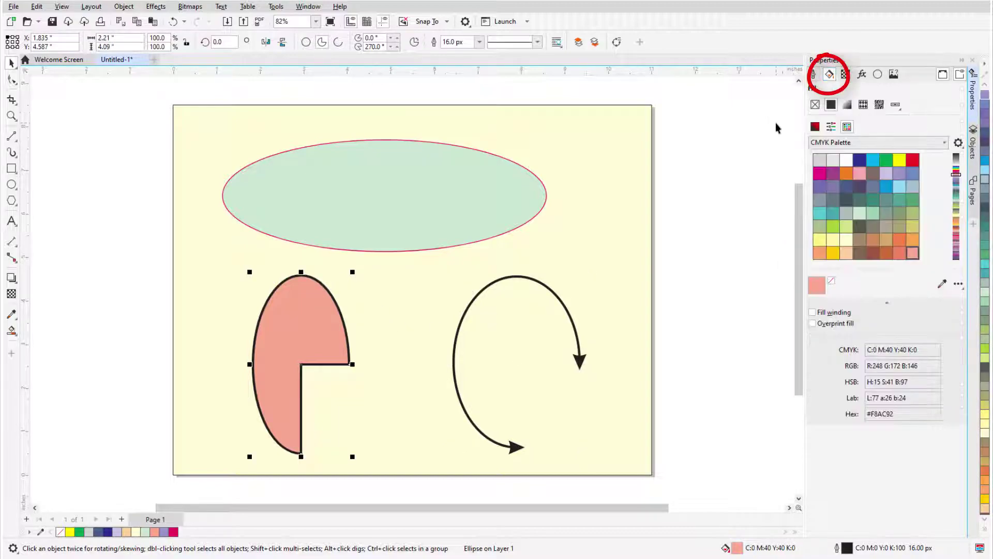
left_click(863, 104)
left_click(844, 75)
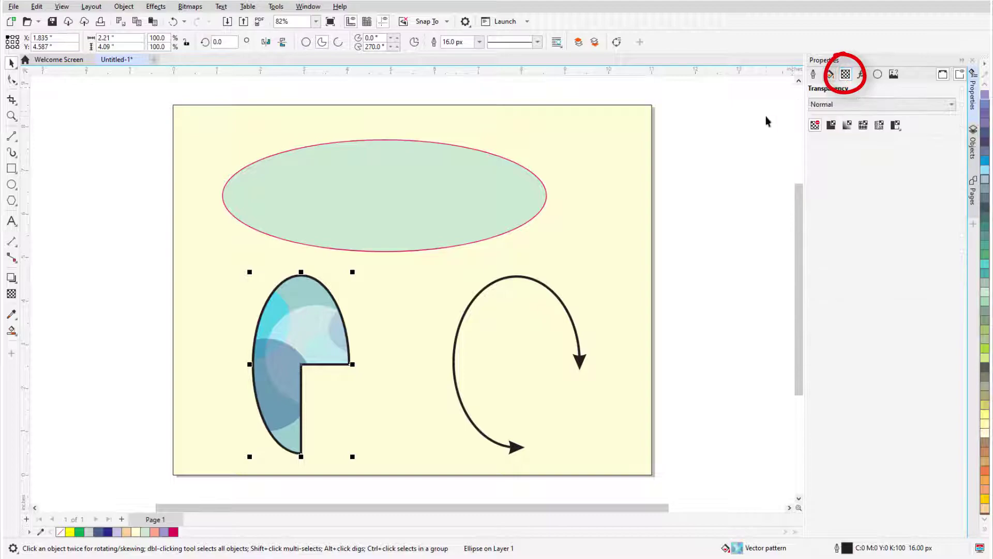
left_click(831, 124)
Turn the pie back into a full ellipse, then into an open arc.
left_click(877, 75)
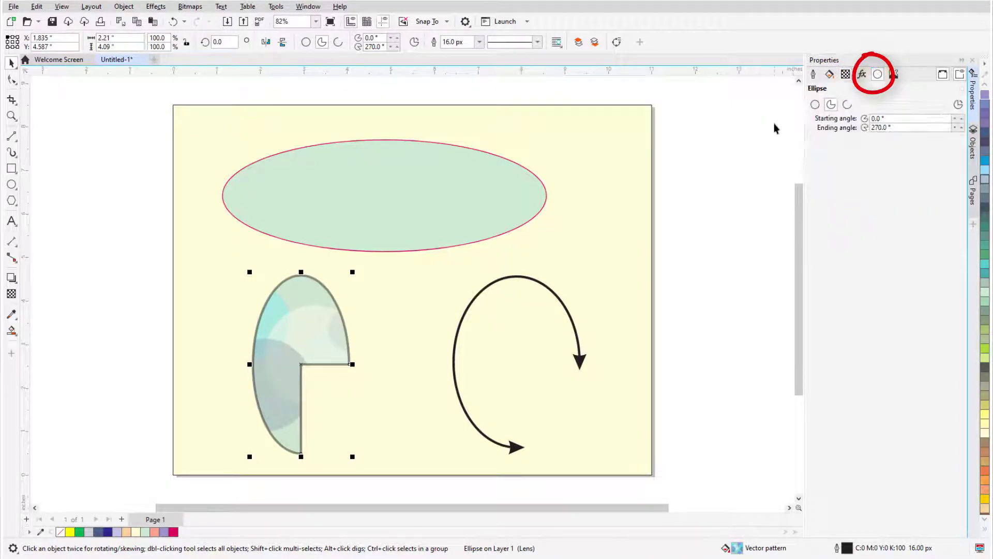
left_click(815, 104)
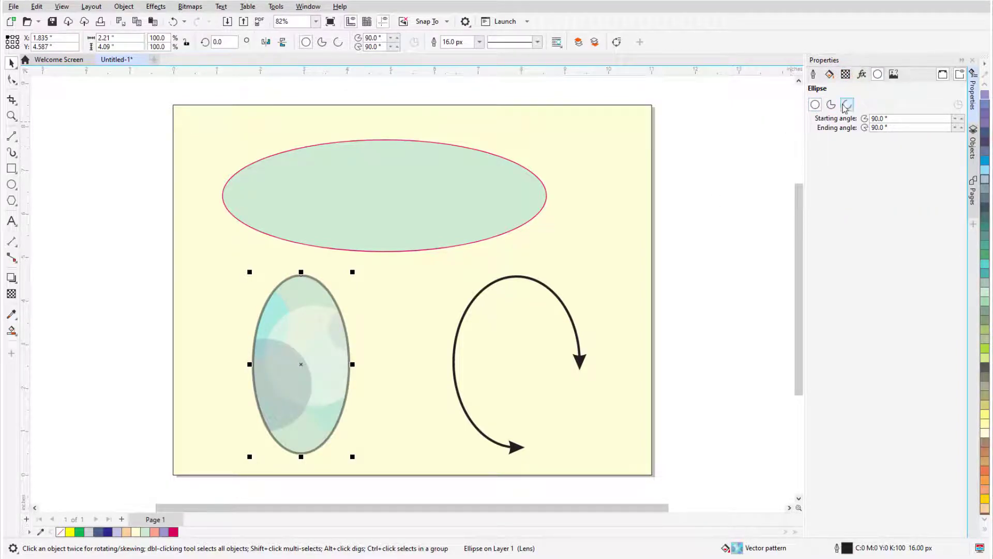
left_click(847, 104)
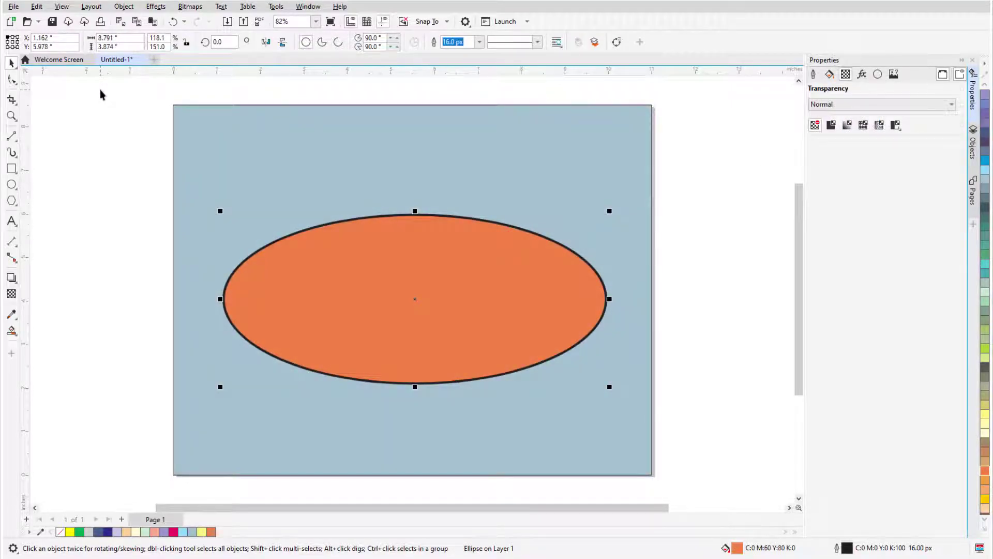
Drag the orange ellipse's nodes with the Shape tool to make a narrow-wedge pie from 90° to 72°.
left_click(11, 79)
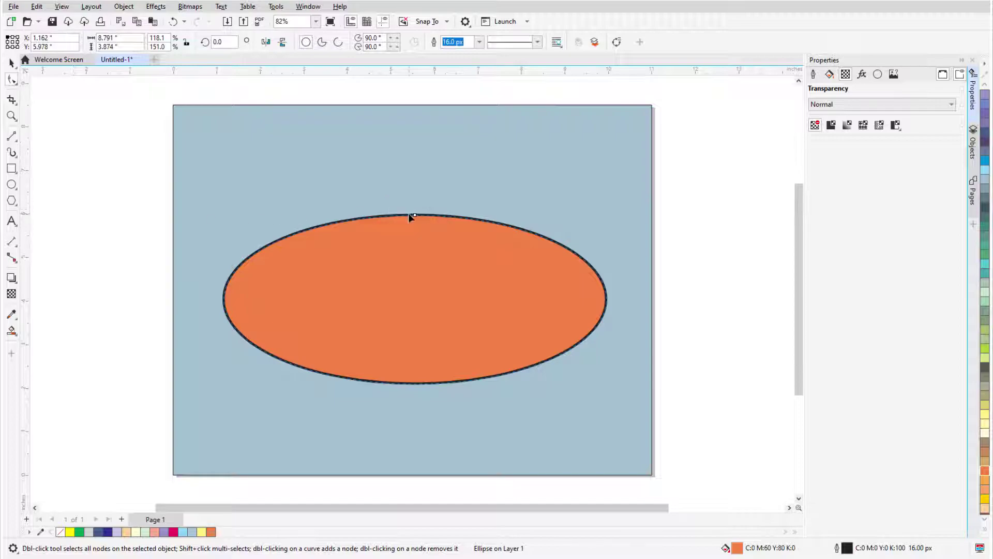
mouse_move(414, 214)
left_mouse_down()
mouse_move(445, 214)
mouse_move(465, 196)
mouse_move(547, 178)
left_mouse_up()
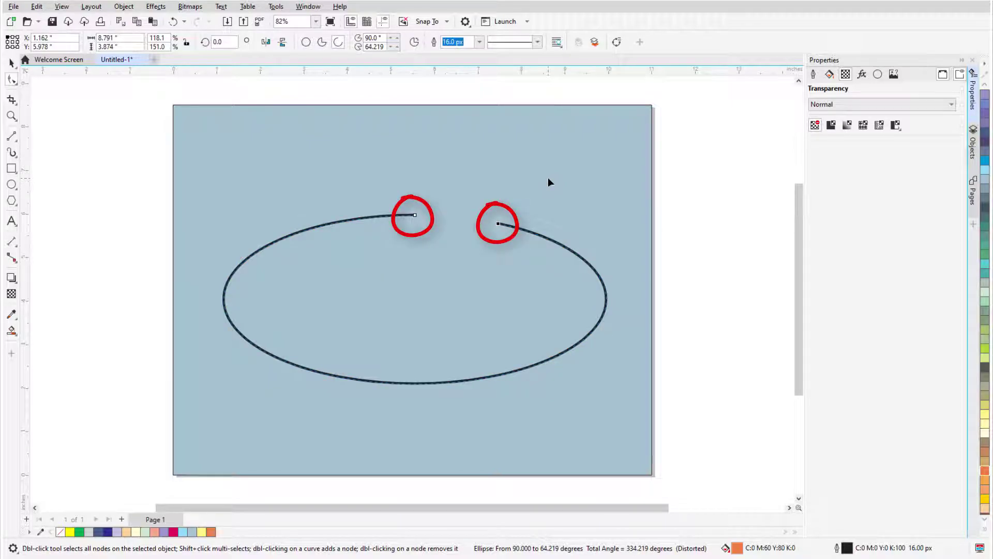
left_click_drag(497, 224, 462, 238)
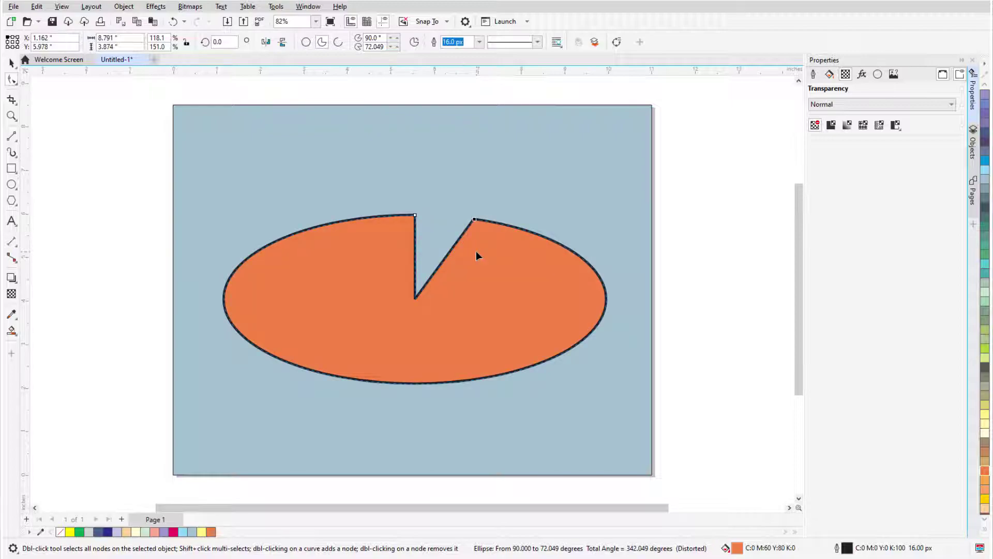
double_click(12, 184)
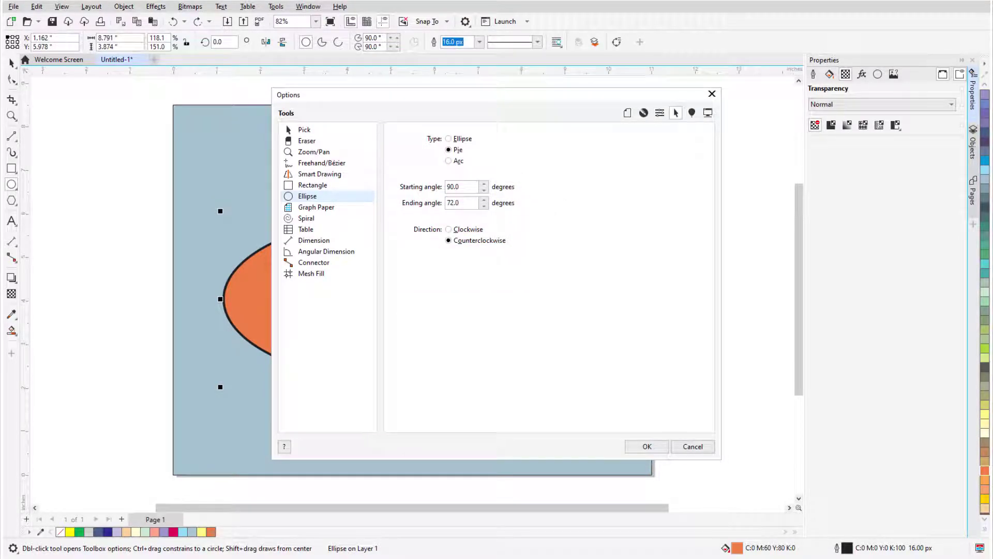
Reset the ellipse defaults to a full ellipse at 0°, then draw an unfilled ellipse above the orange pie.
left_click(448, 139)
key("Tab")
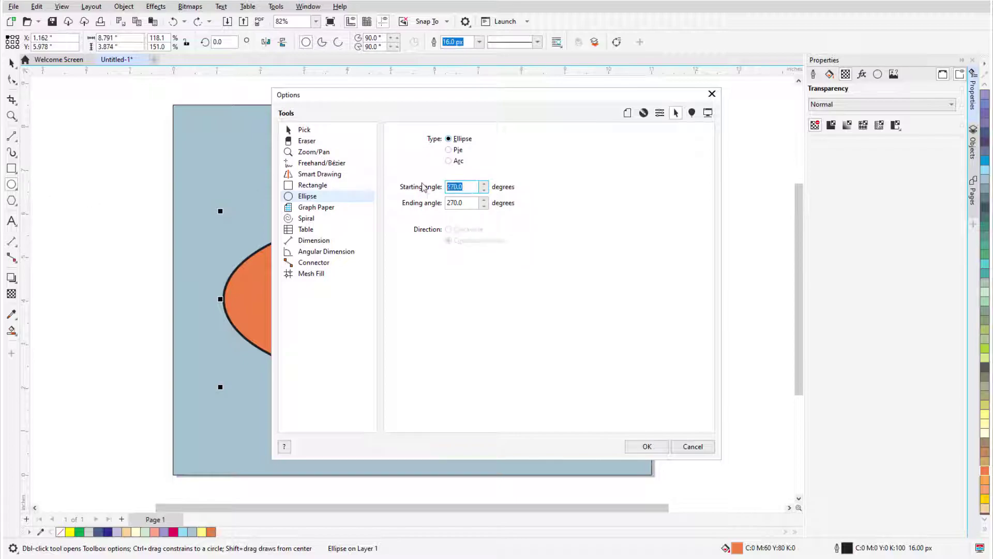
left_click(448, 138)
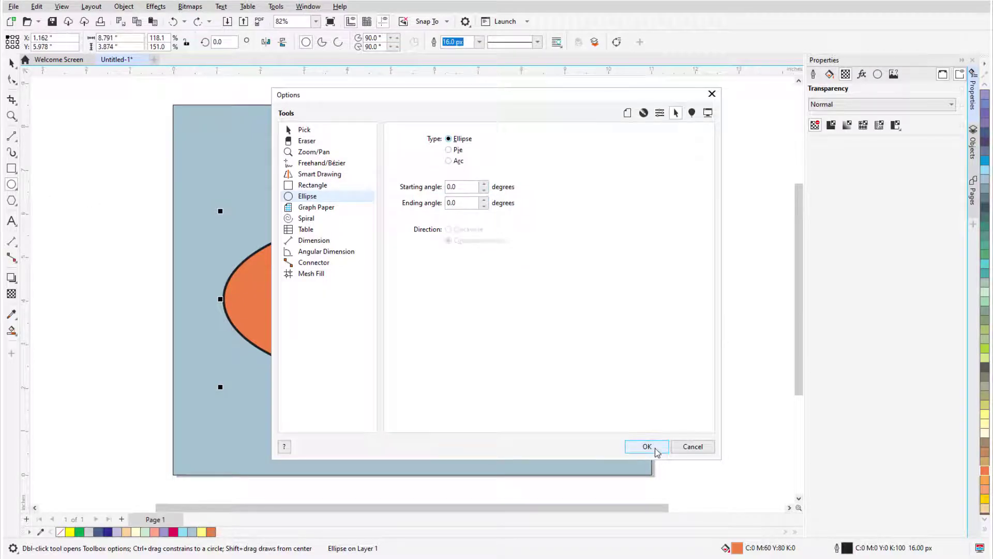
left_click(655, 449)
left_click_drag(204, 112, 433, 203)
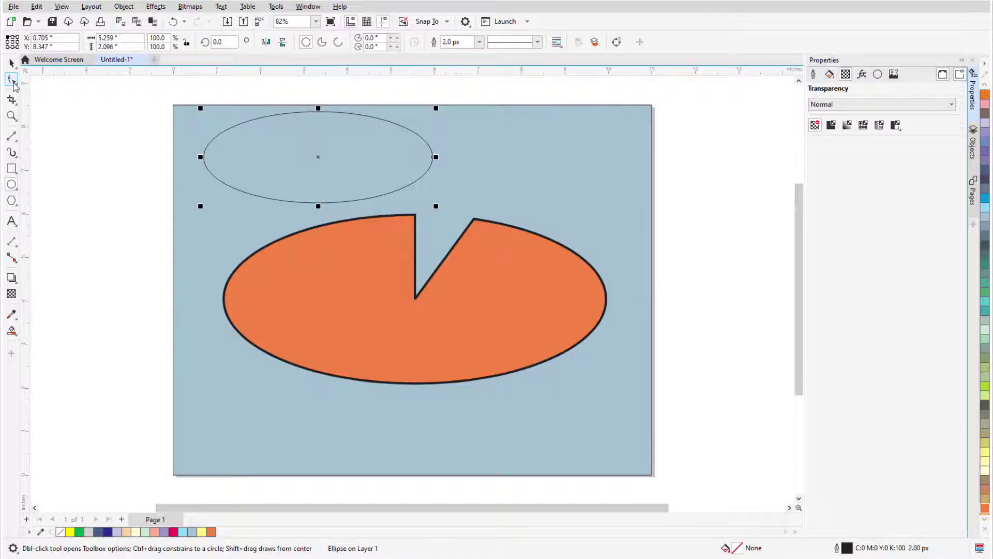
left_click(13, 81)
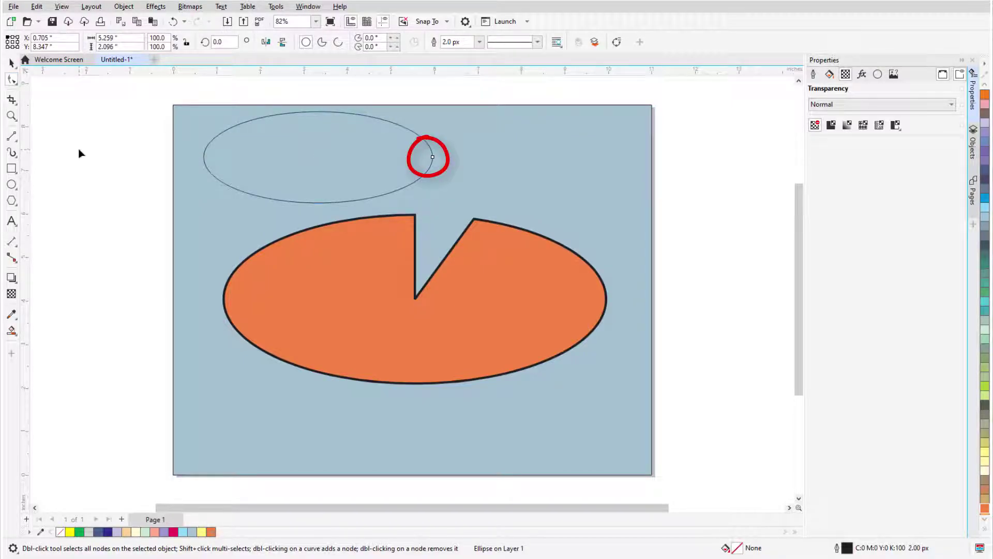
Set the ellipse defaults to a 45°-to-315° pie, then draw a pie at the page's top right.
double_click(11, 184)
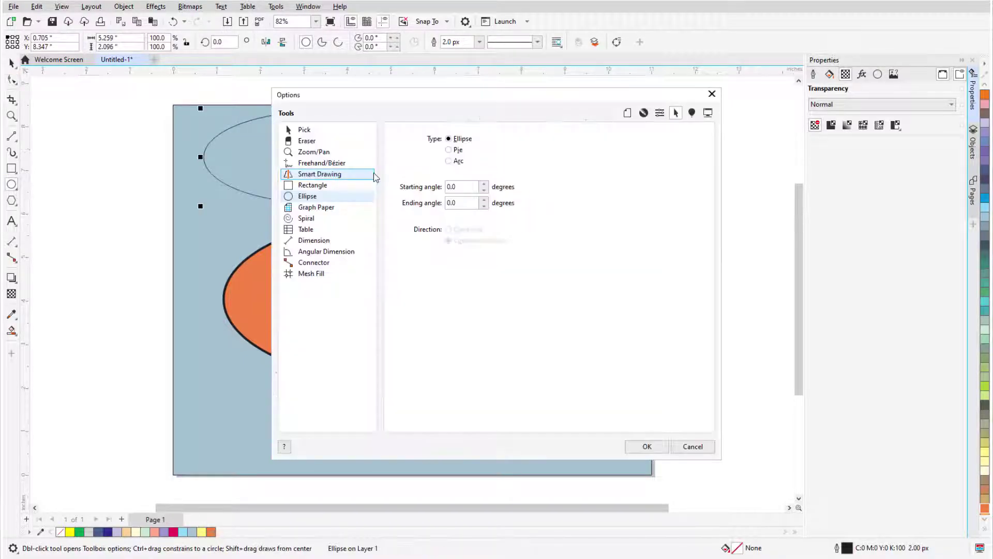
left_click(449, 149)
left_click(460, 187)
type("45")
key("Tab")
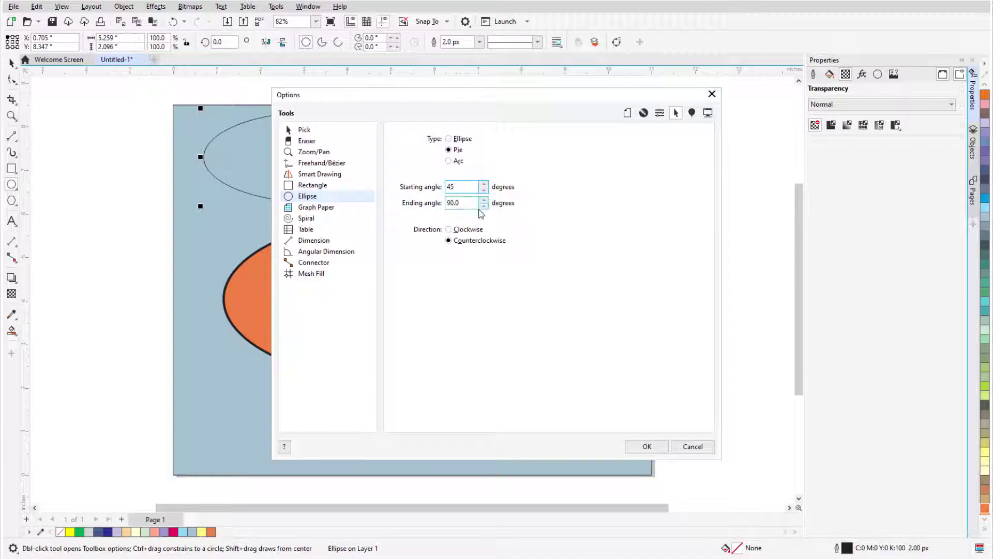
type("315")
left_click(647, 446)
mouse_move(501, 117)
left_mouse_down()
mouse_move(590, 168)
mouse_move(648, 231)
left_mouse_up()
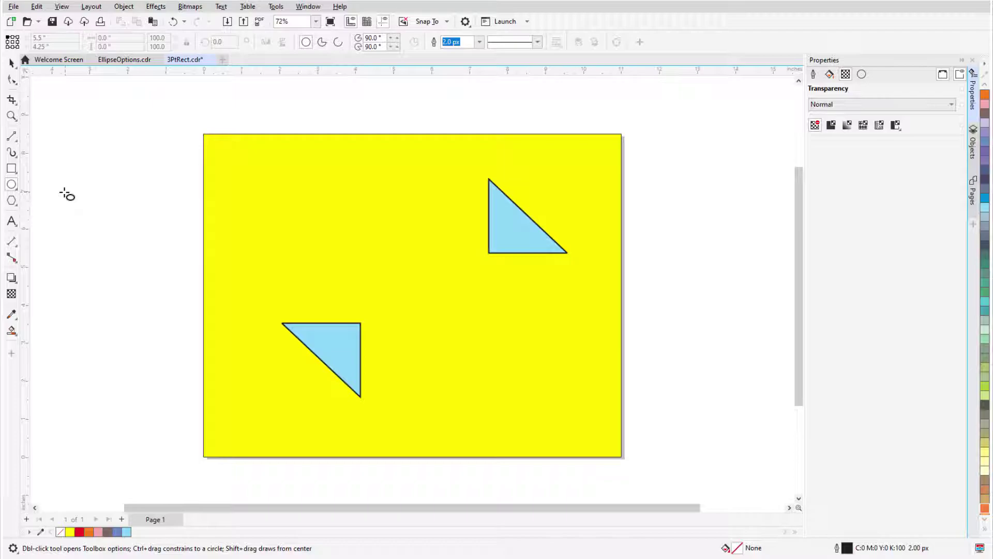
With the 3-Point Ellipse tool, drag from the lower triangle's corner and preview Shift and Ctrl circle variants.
left_click(18, 190)
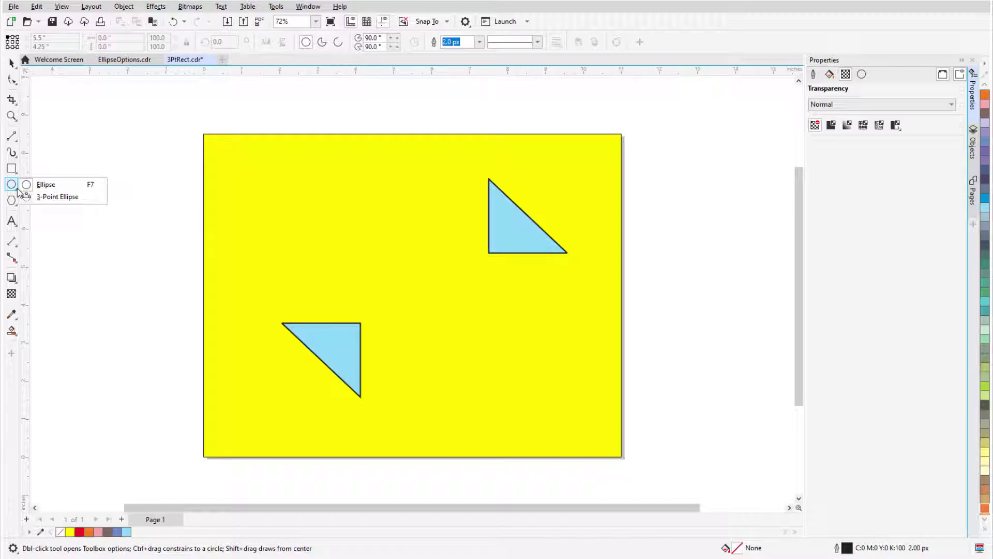
left_click(82, 198)
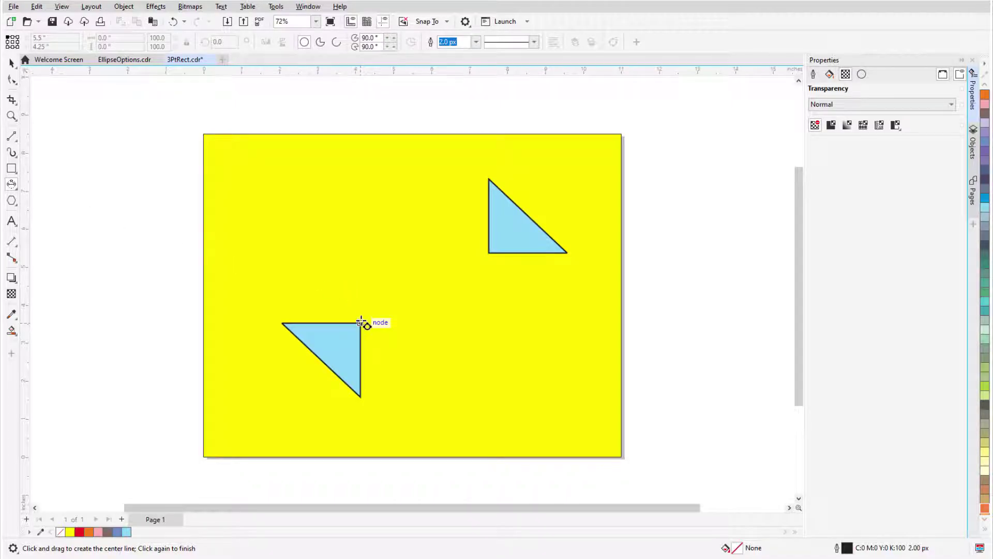
left_click_drag(360, 322, 488, 253)
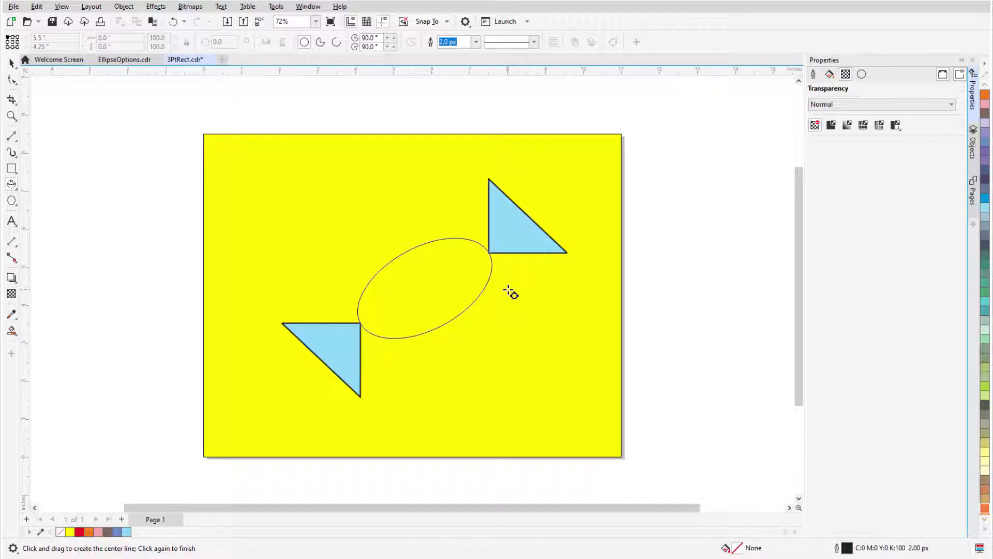
key("shift")
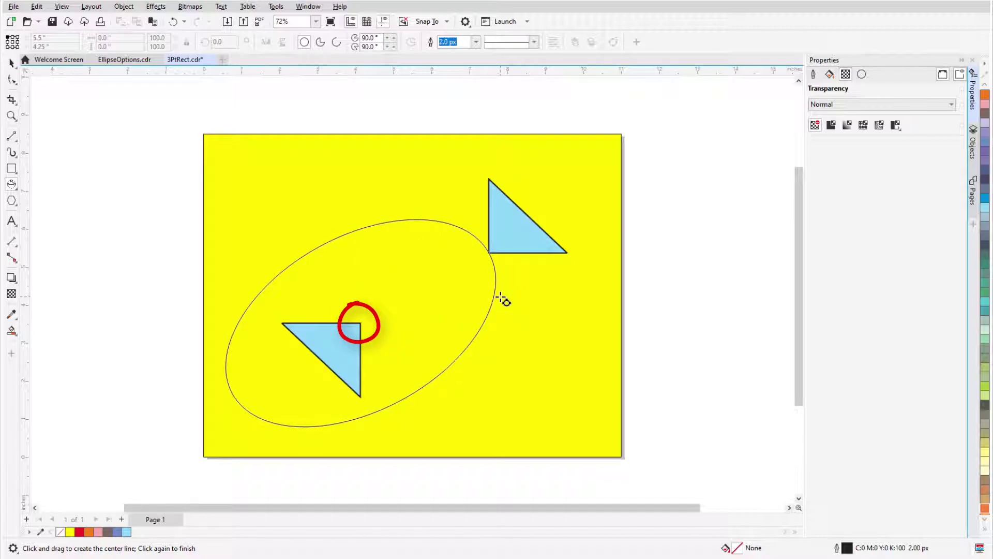
key("ctrl")
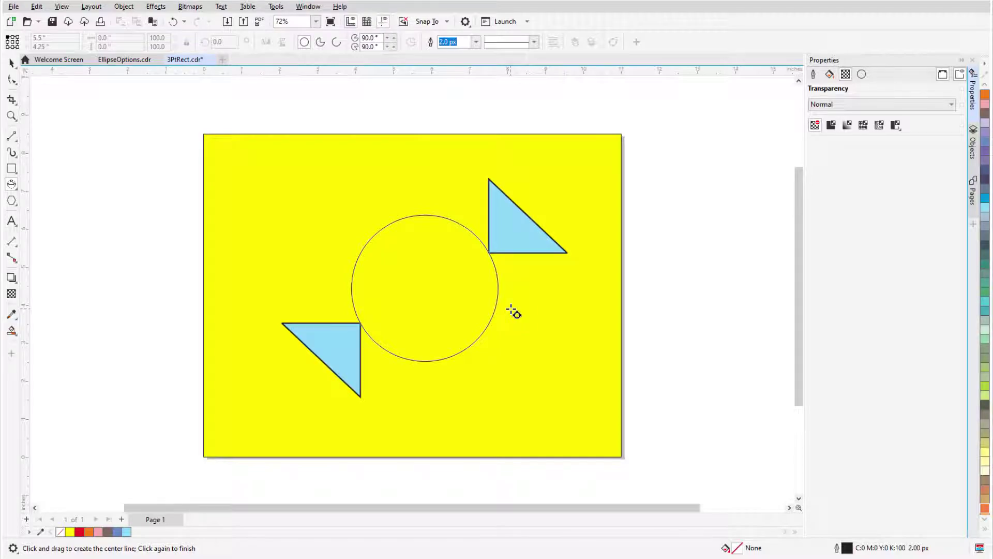
key("shift")
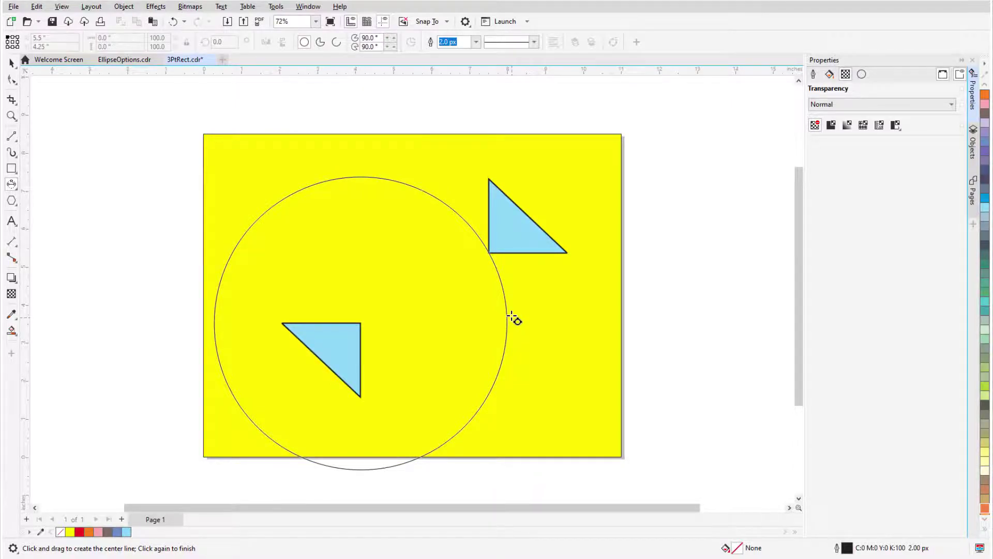
Finish the tilted ellipse between the triangles, giving it a 20 px outline and a purple fill.
left_click(511, 312)
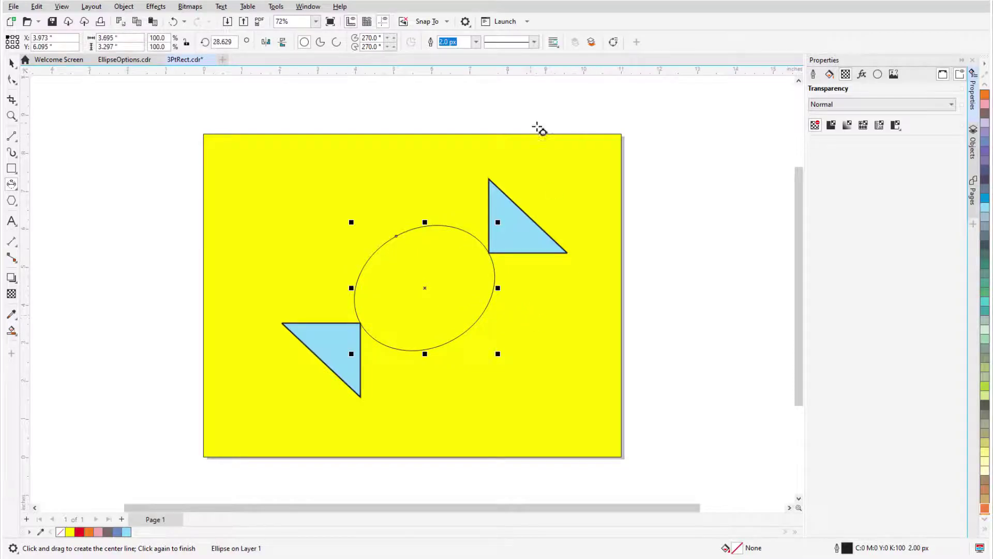
left_click(476, 42)
left_click(466, 138)
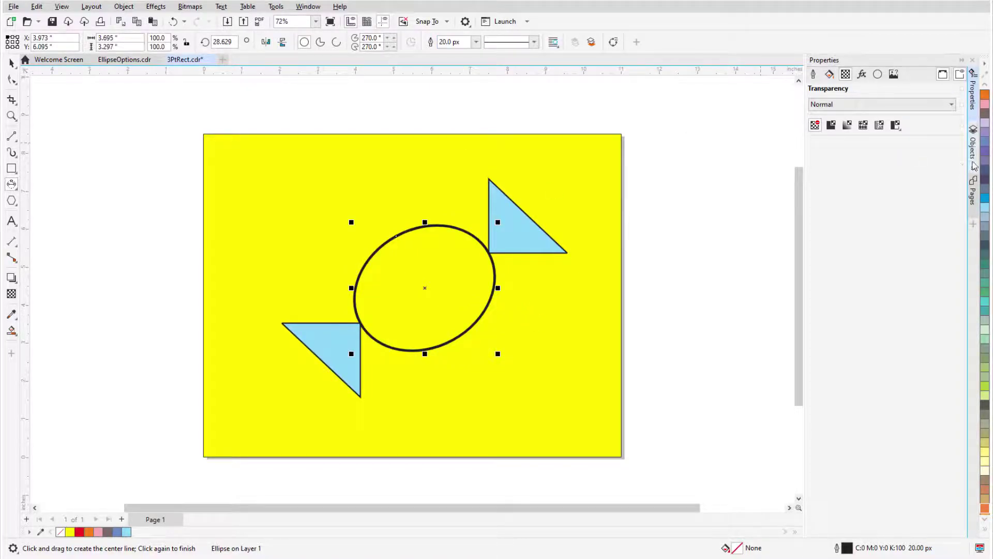
left_click(986, 165)
Try the pie and arc forms, restore the full ellipse, and deselect it.
left_click(321, 44)
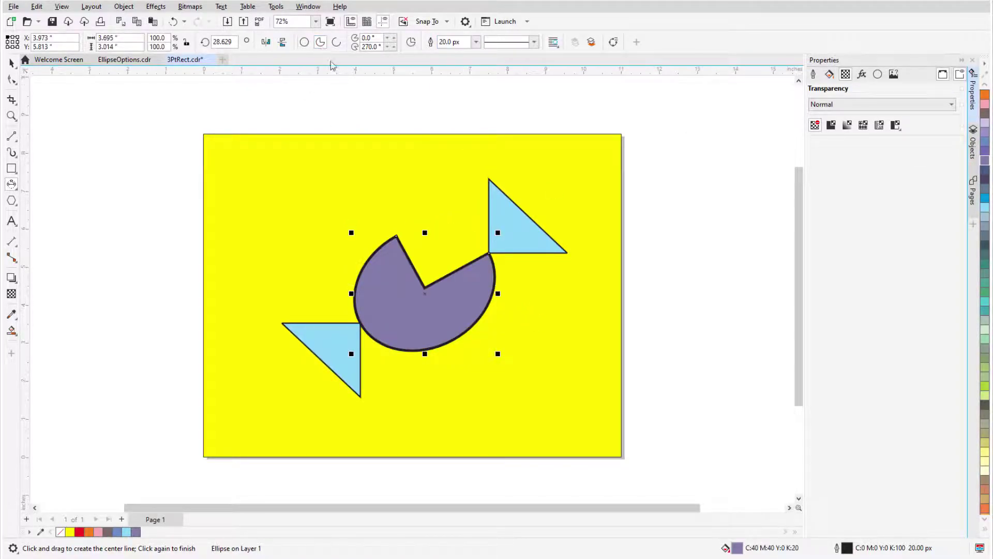
left_click(337, 42)
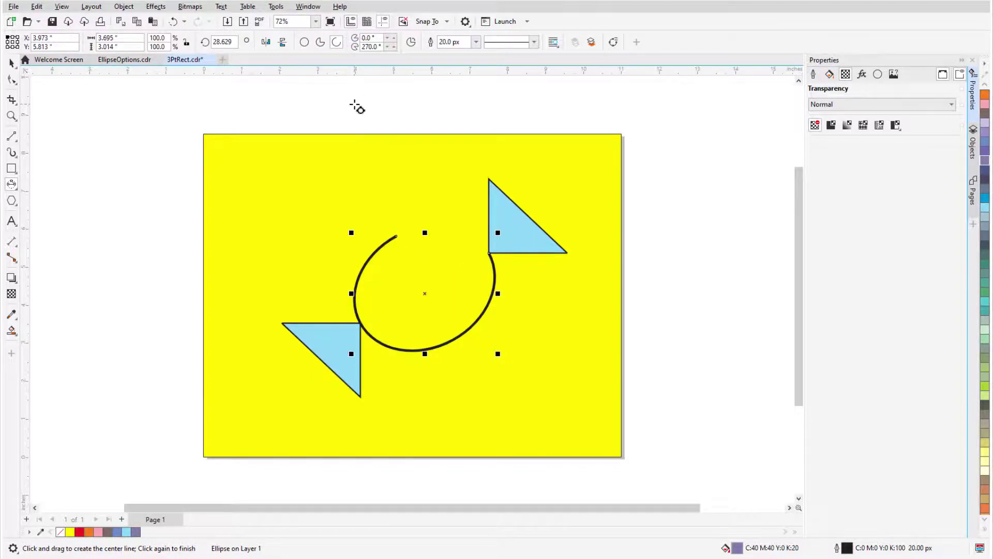
left_click(304, 42)
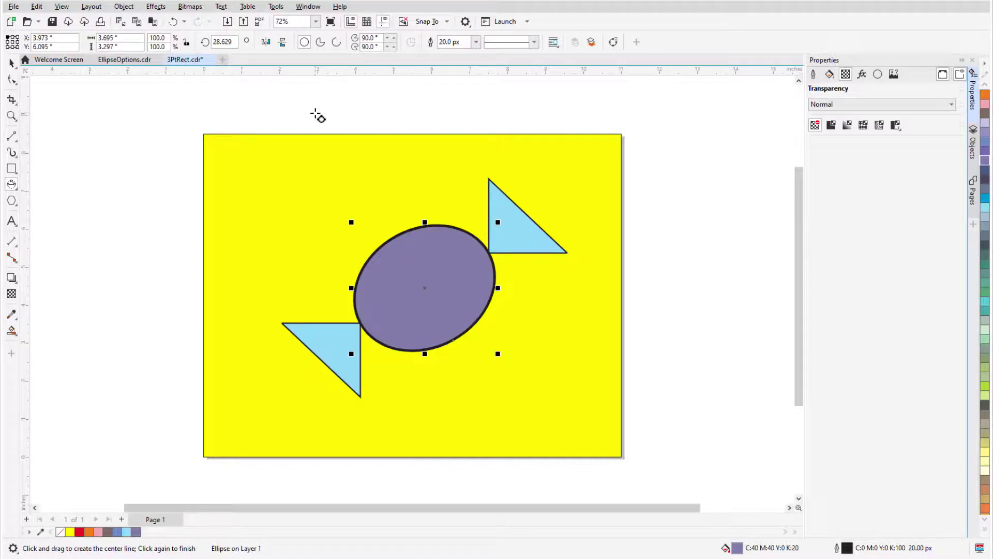
key("space")
left_click(316, 116)
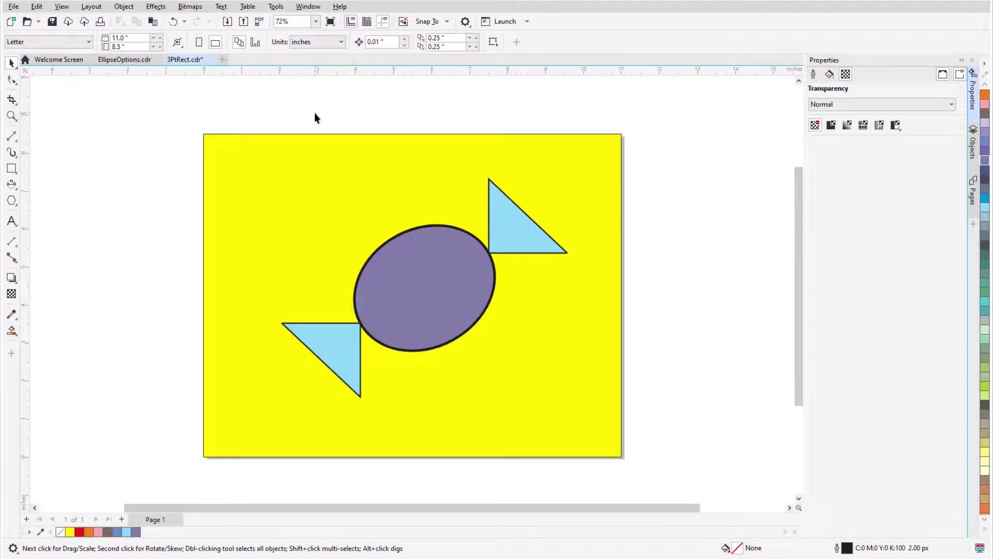